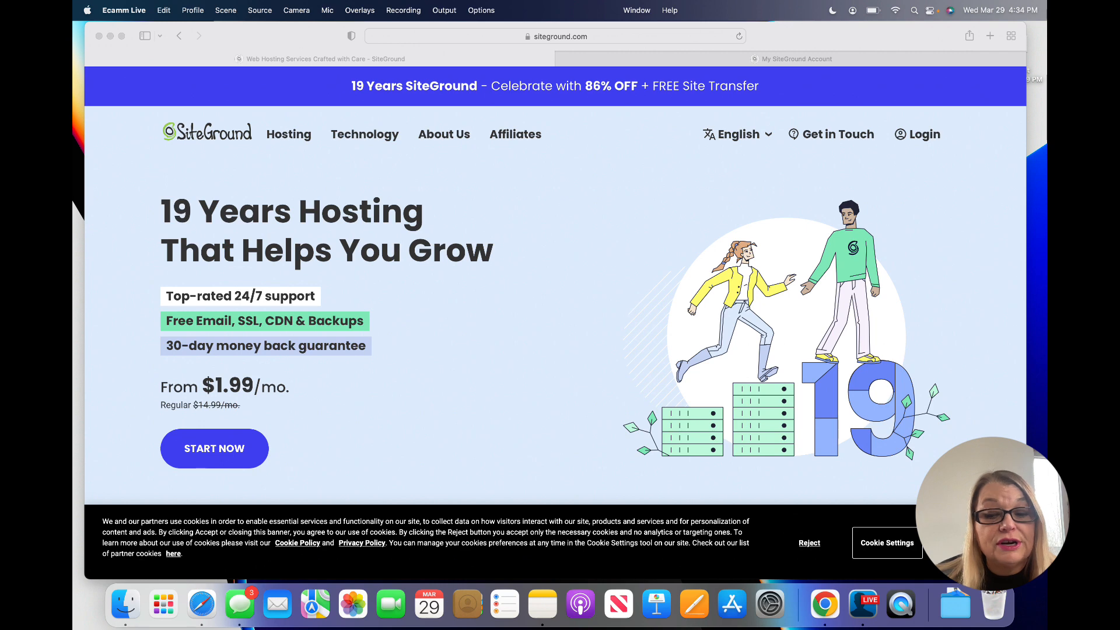
# Bring Safari with SiteGround to the front and reject the cookie consent banner.
pyautogui.press('super+Tab')
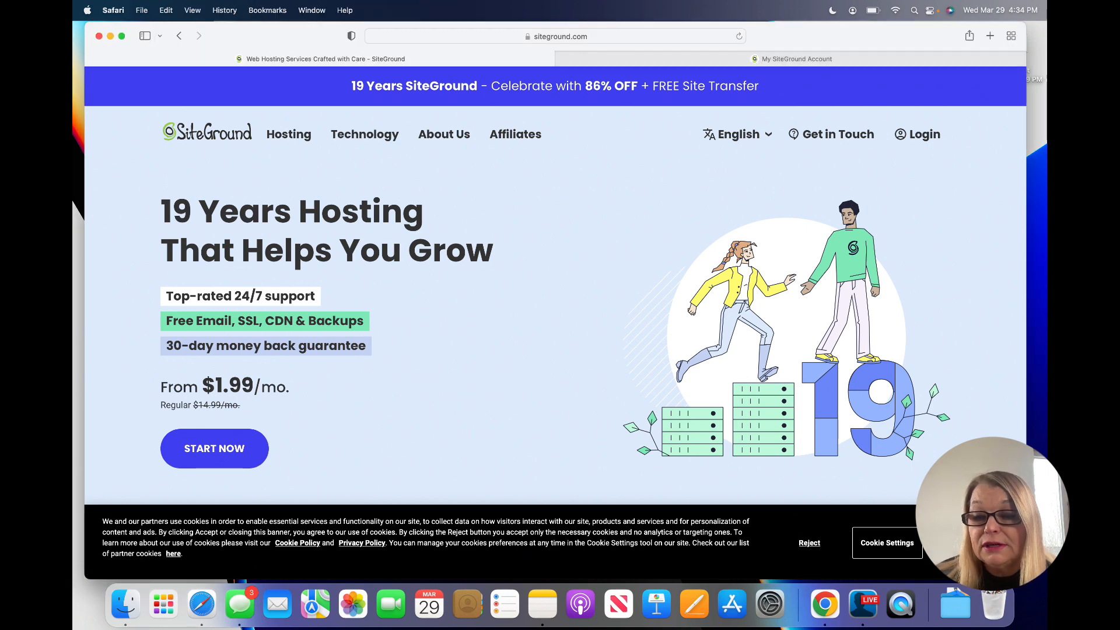
pyautogui.click(971, 542)
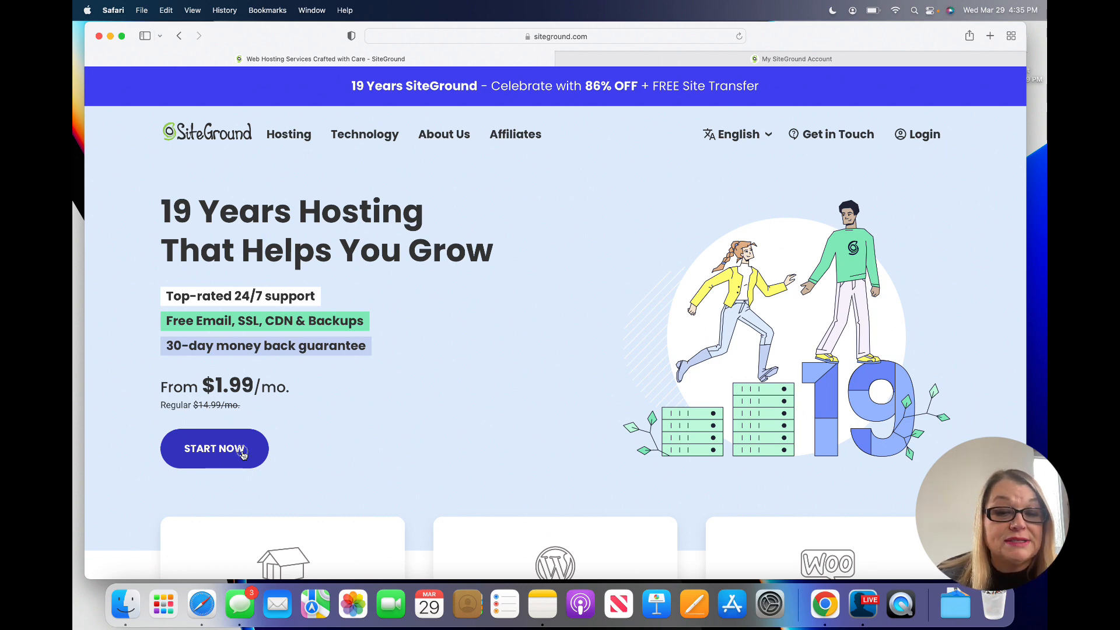
# Open the hosting plans via START NOW and review StartUp, GrowBig and GoGeek.
pyautogui.click(244, 455)
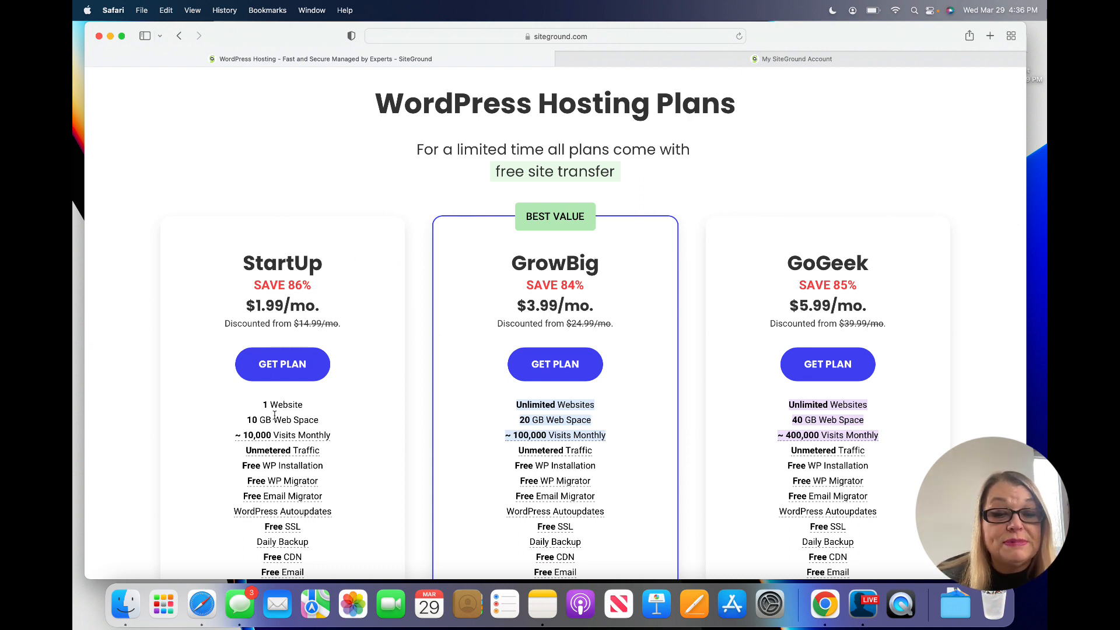
pyautogui.moveTo(276, 448)
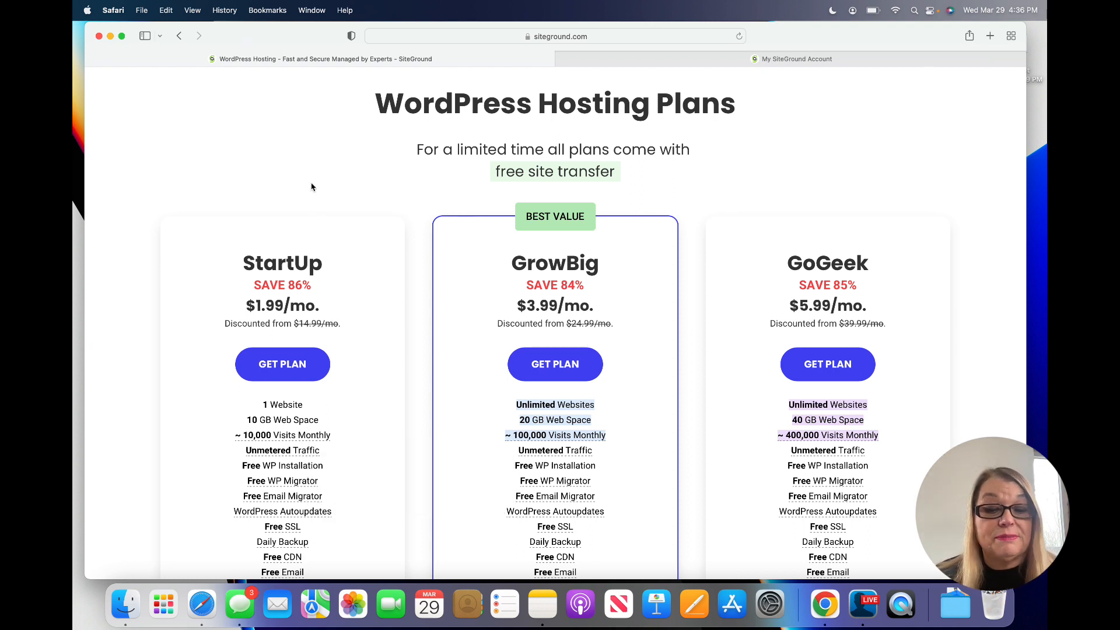
pyautogui.scroll(-5, 312, 186)
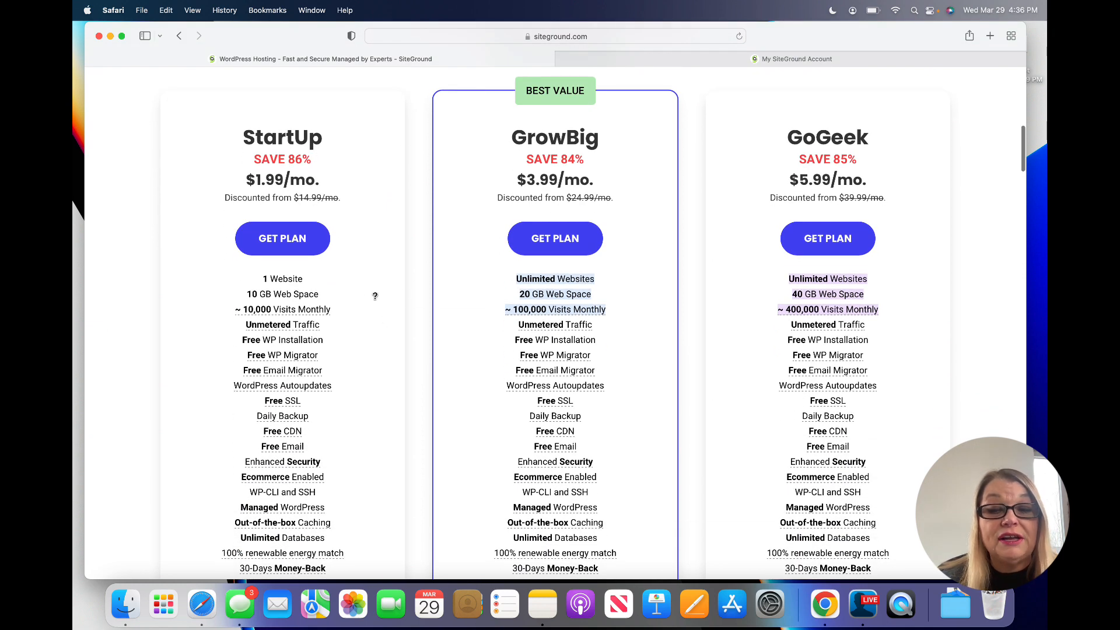
pyautogui.scroll(4, 545, 250)
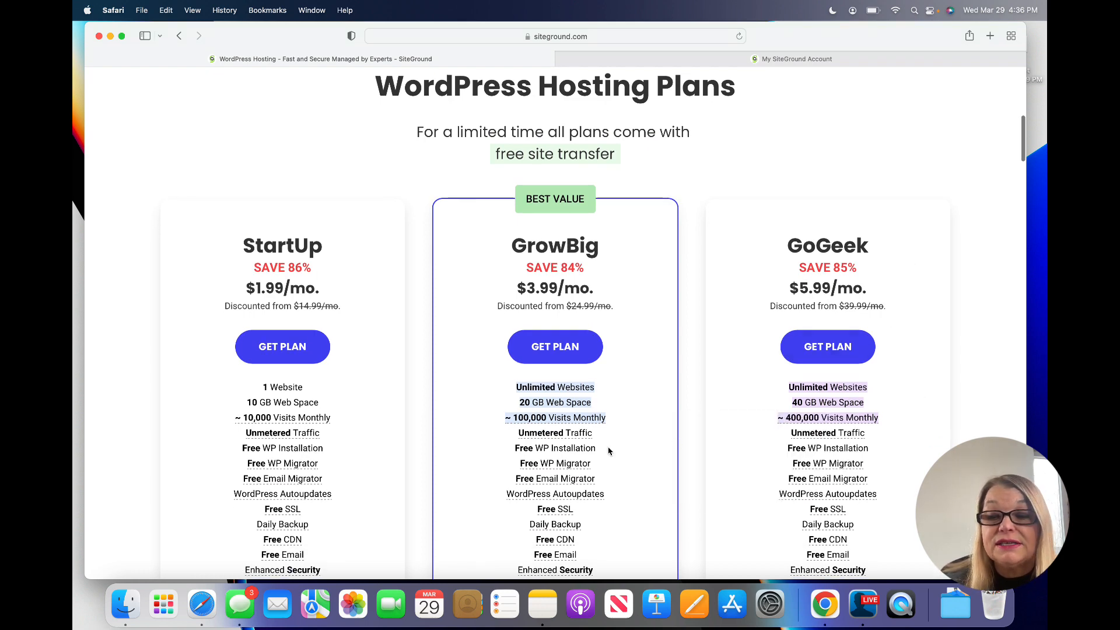
pyautogui.scroll(-1, 608, 451)
pyautogui.scroll(-4, 608, 451)
pyautogui.scroll(4, 608, 450)
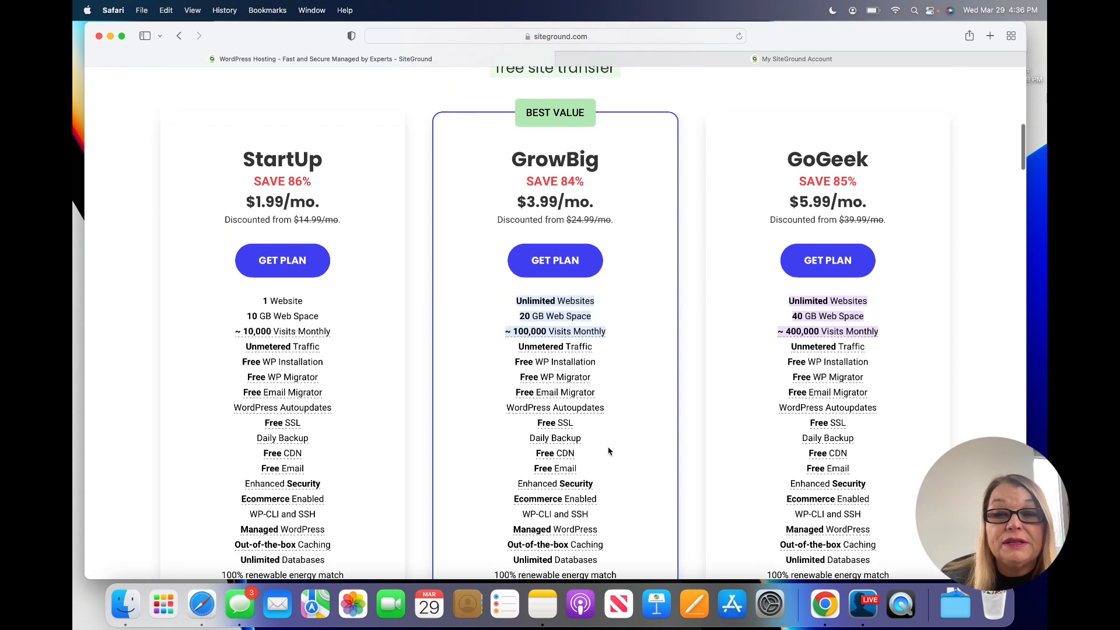
pyautogui.scroll(-1, 608, 450)
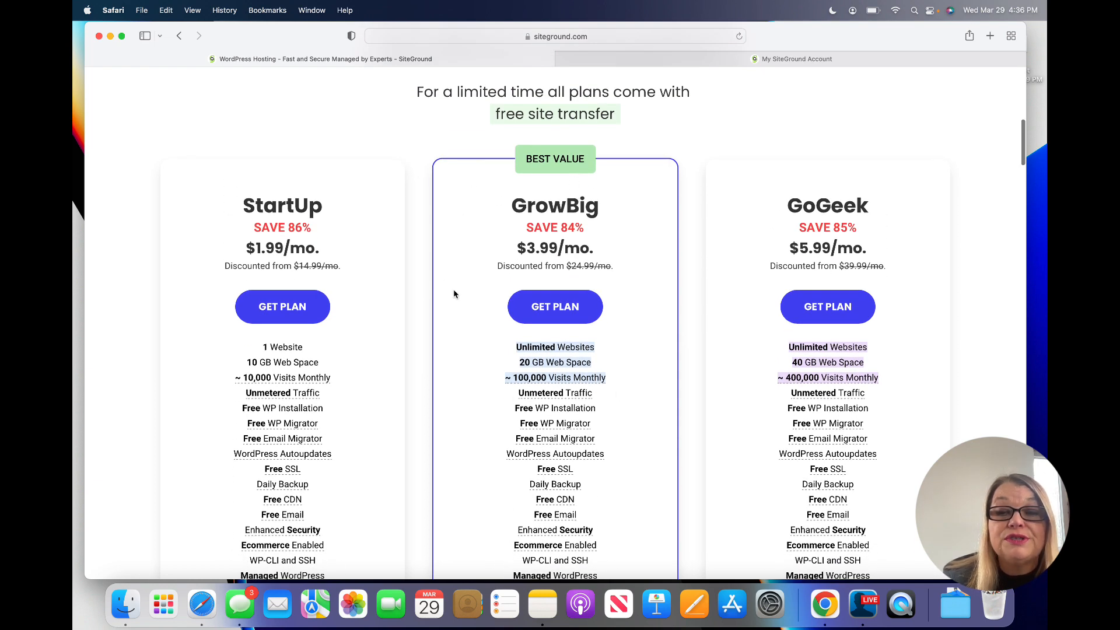
pyautogui.scroll(-2, 631, 328)
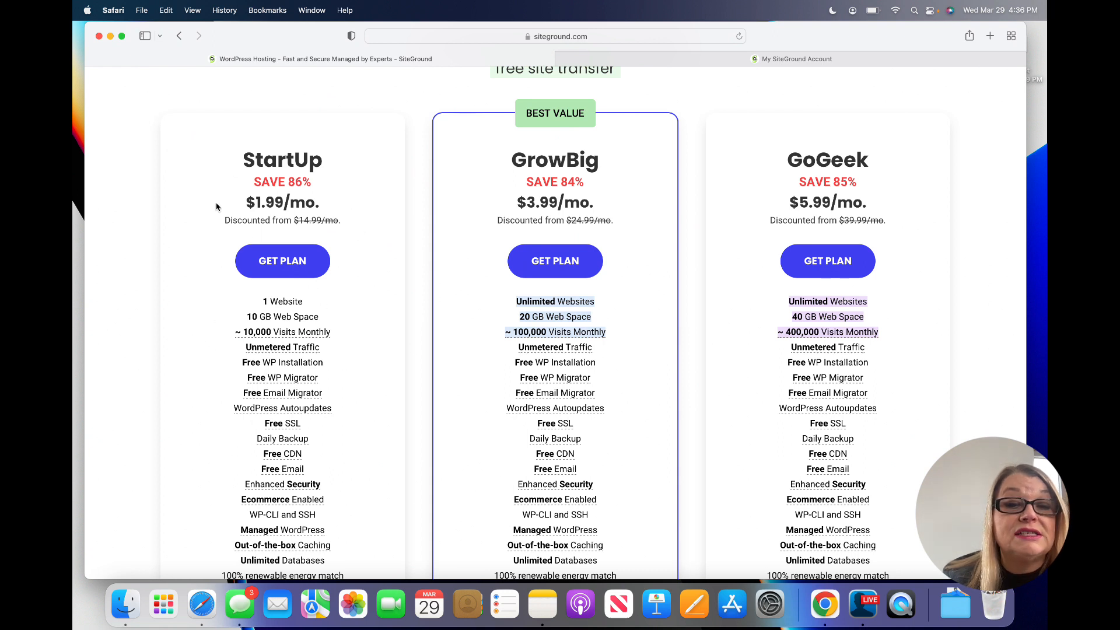
# Order the GrowBig plan and review its 12-month, $47.88 plan details and payment summary.
pyautogui.click(548, 269)
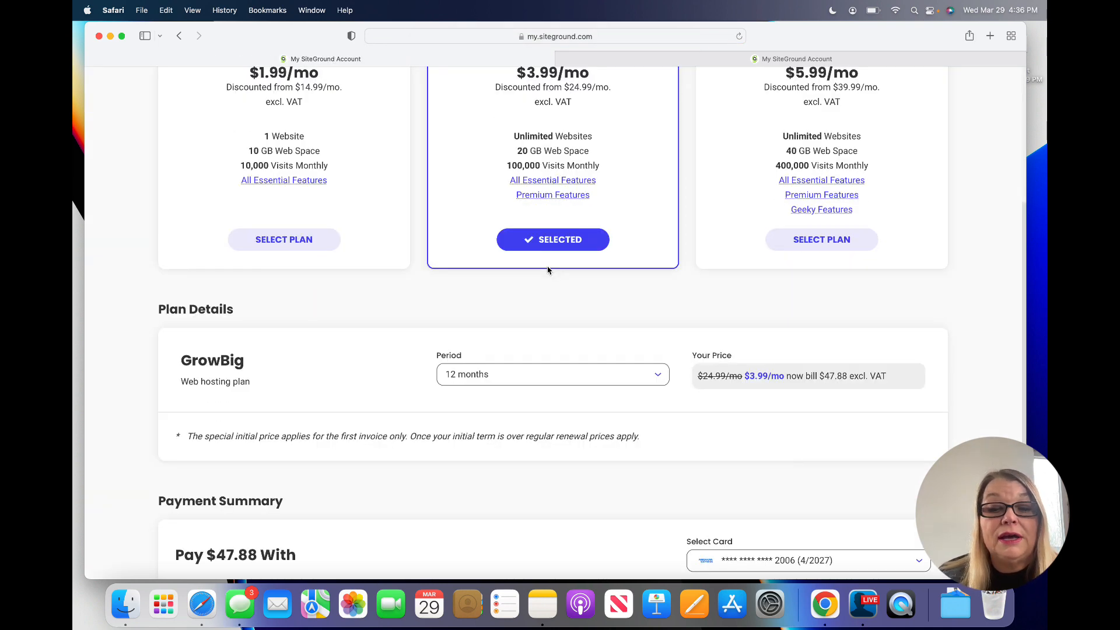
pyautogui.scroll(1, 548, 269)
pyautogui.scroll(-2, 548, 269)
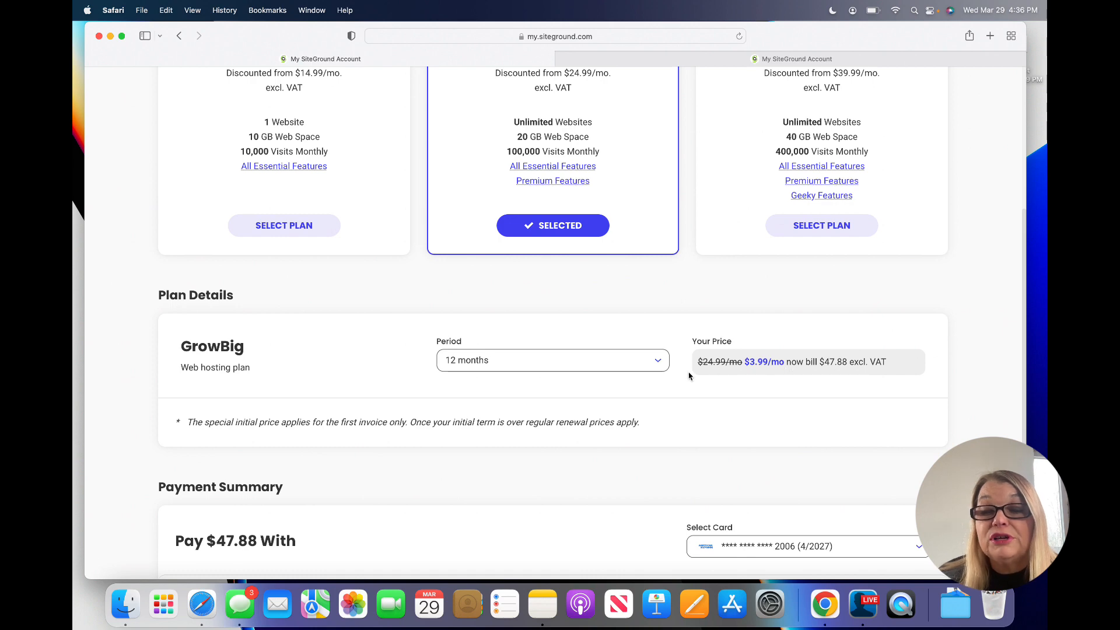
pyautogui.scroll(-2, 758, 380)
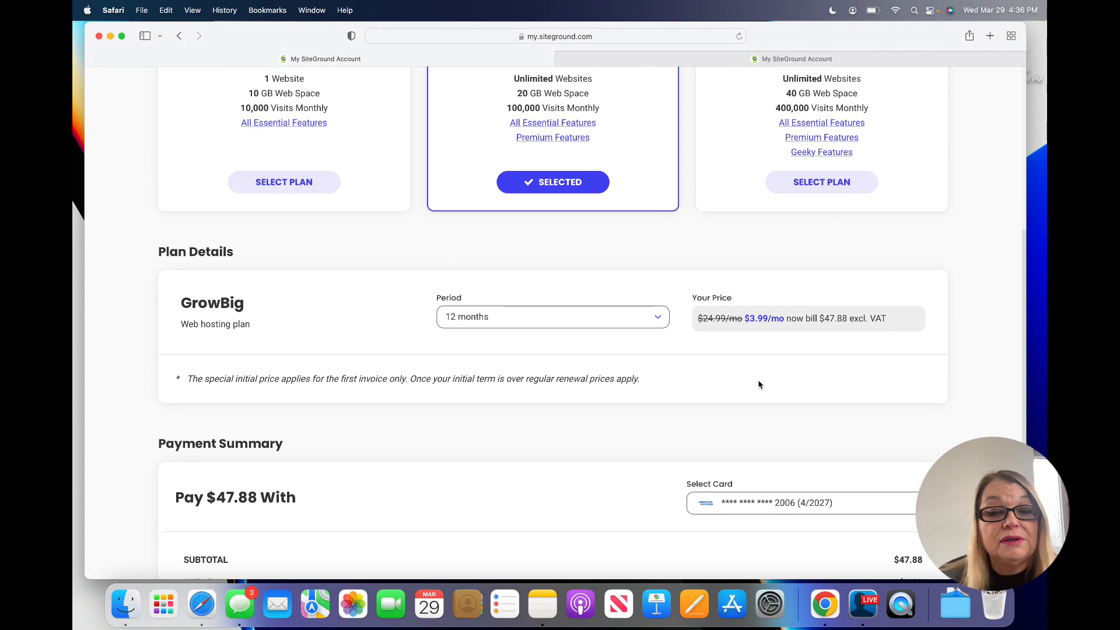
pyautogui.scroll(-5, 669, 370)
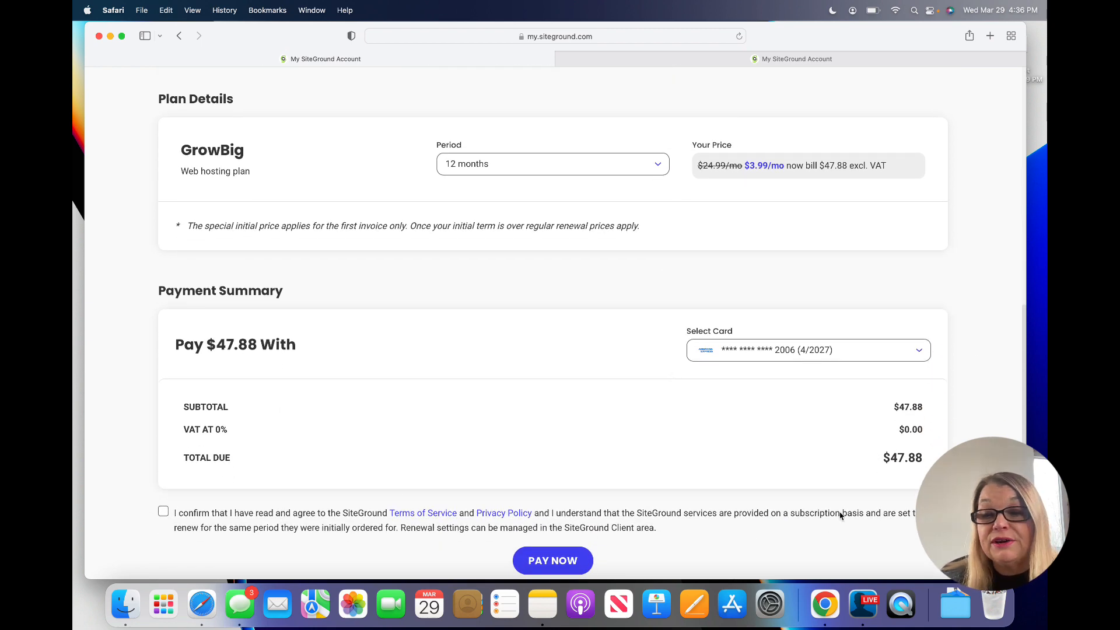
pyautogui.scroll(-2, 843, 513)
pyautogui.scroll(2, 843, 511)
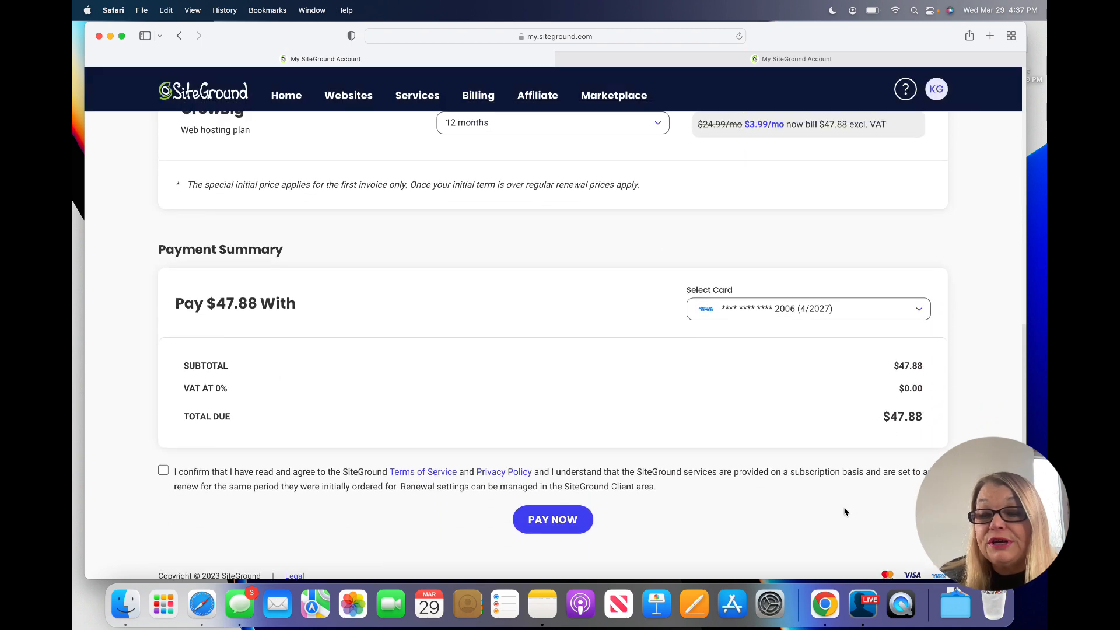
pyautogui.scroll(-2, 843, 511)
pyautogui.scroll(15, 599, 496)
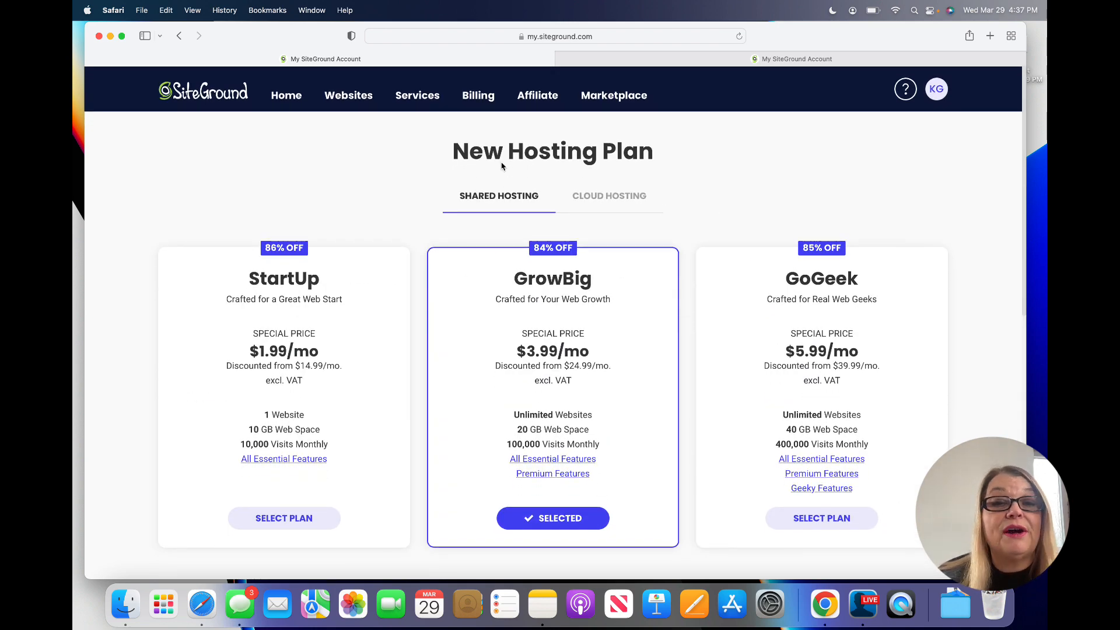
pyautogui.click(579, 64)
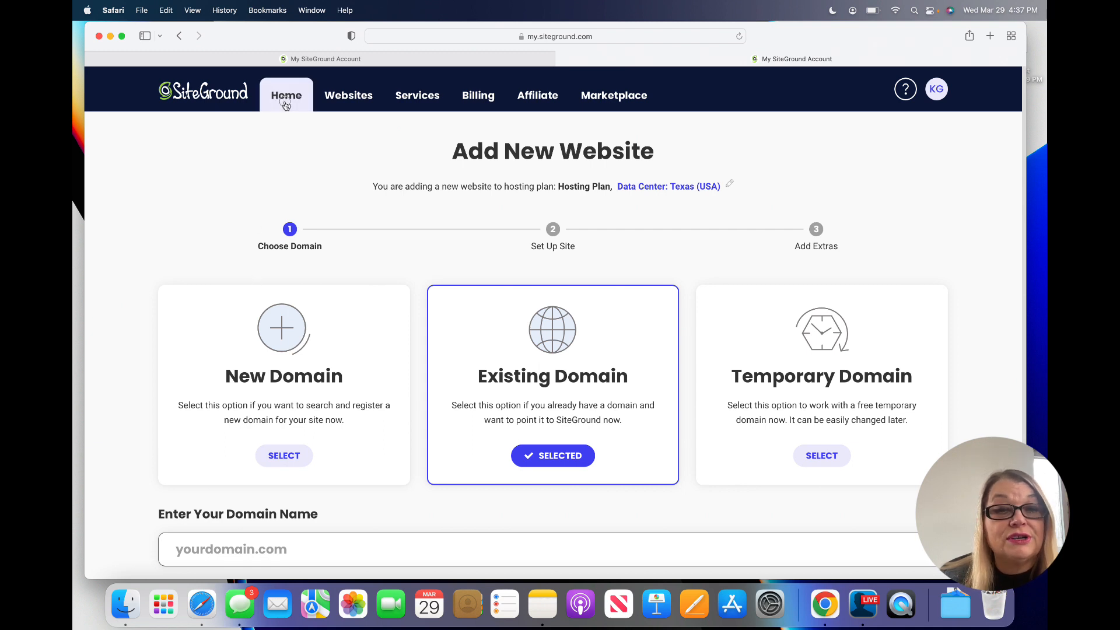
pyautogui.click(286, 103)
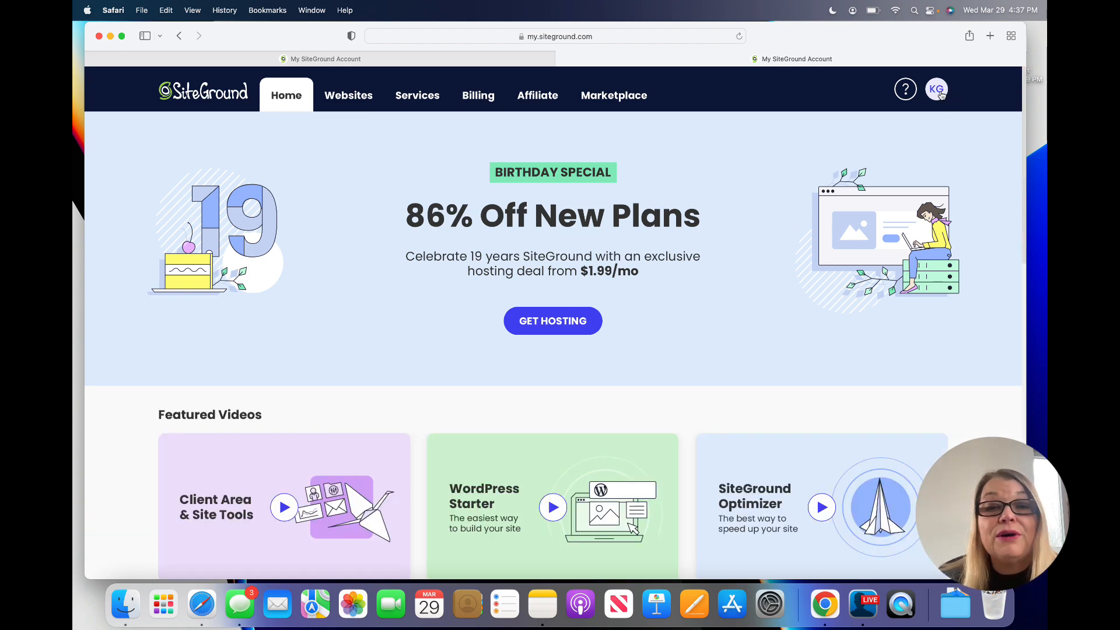
pyautogui.click(344, 105)
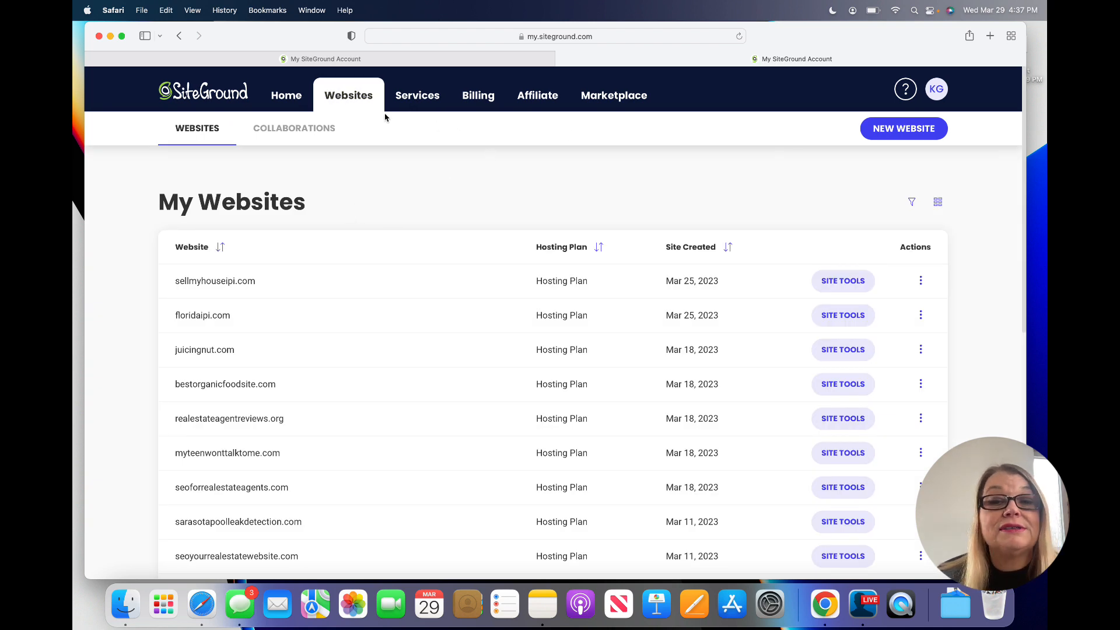
pyautogui.click(179, 37)
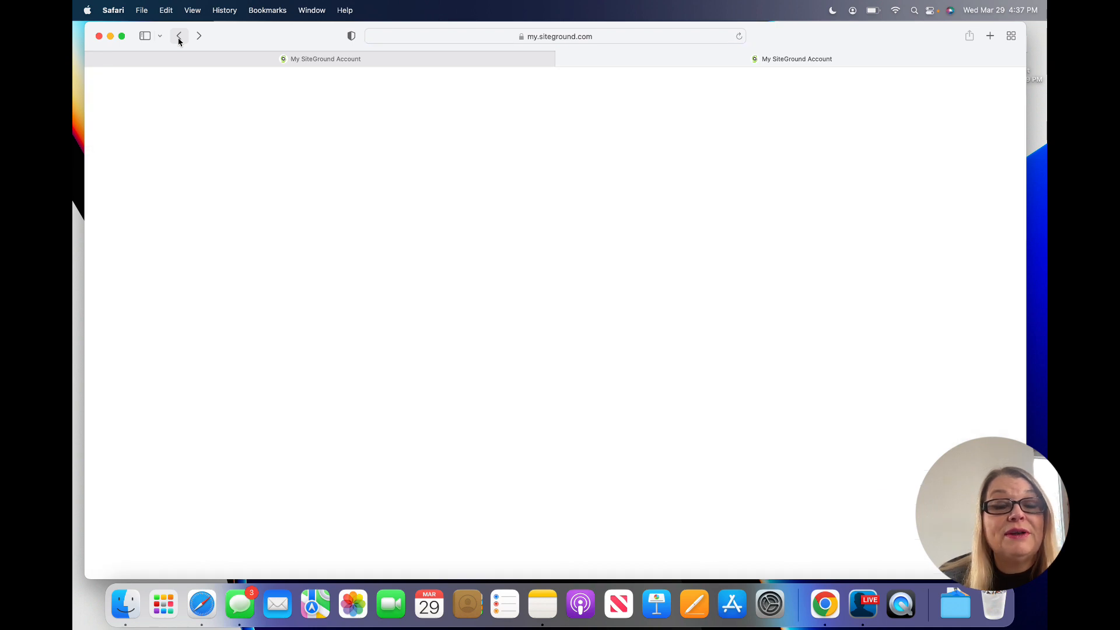
pyautogui.click(179, 37)
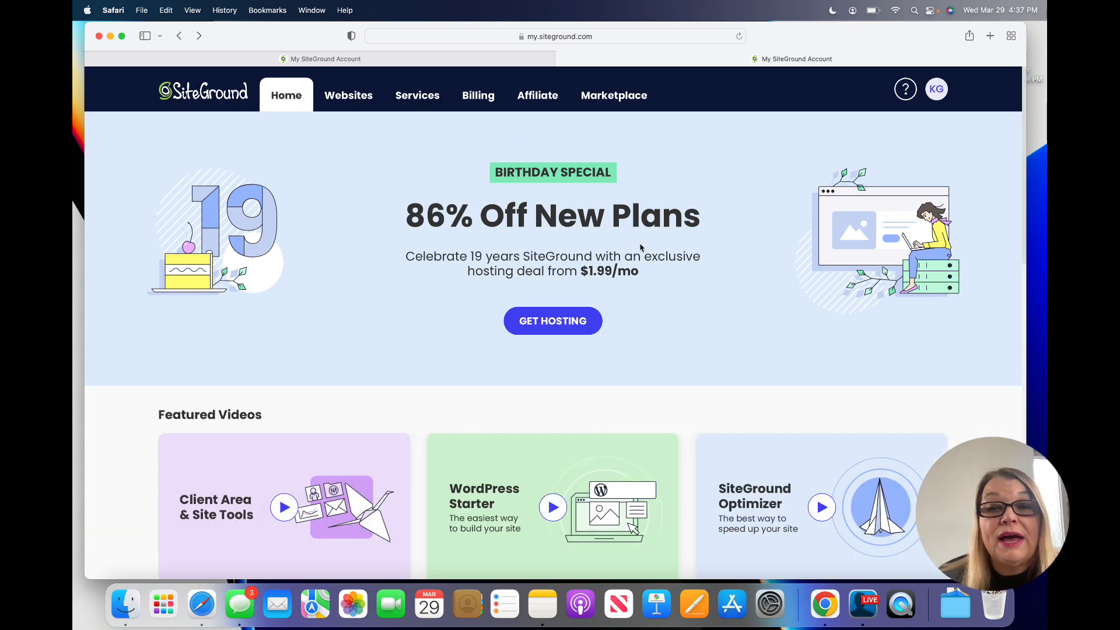
pyautogui.scroll(-5, 635, 286)
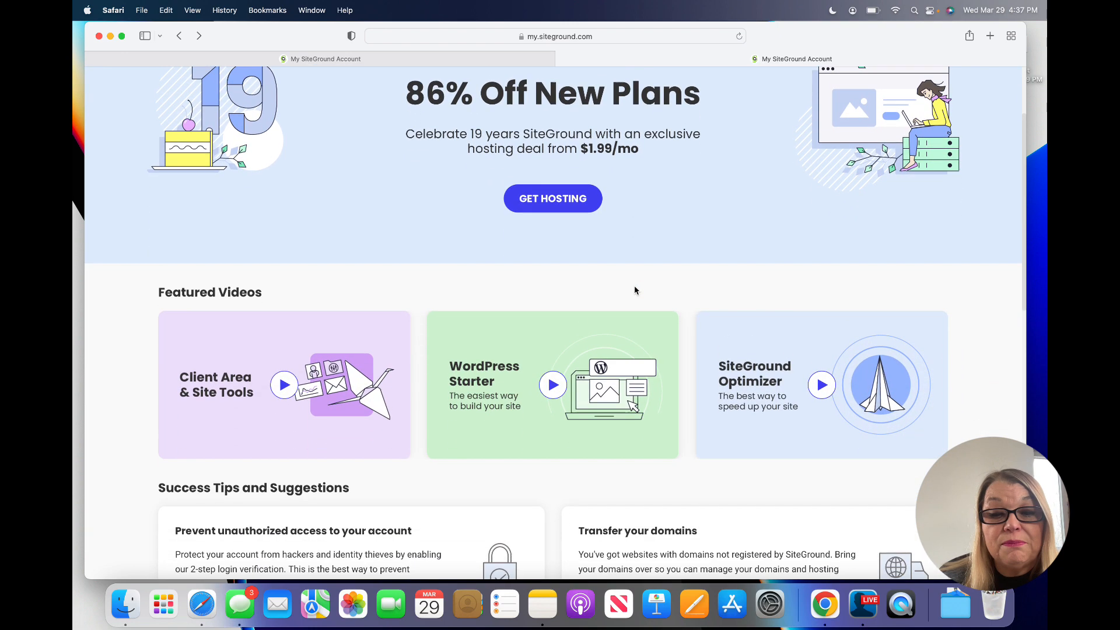
pyautogui.scroll(-1, 635, 290)
pyautogui.scroll(-10, 634, 290)
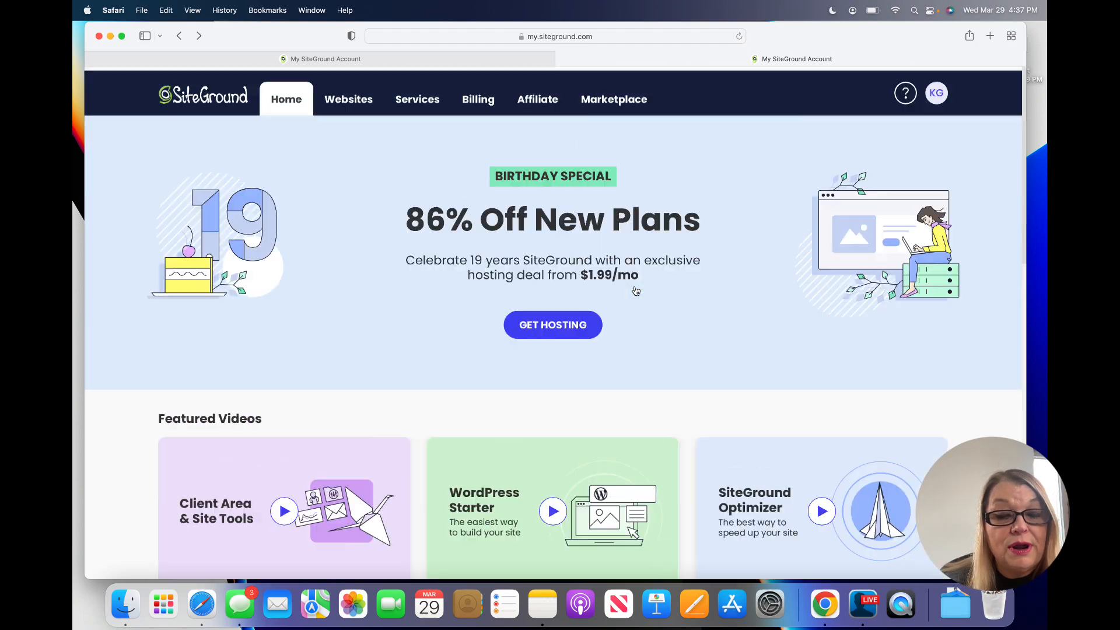
pyautogui.scroll(-15, 635, 290)
pyautogui.scroll(-8, 633, 289)
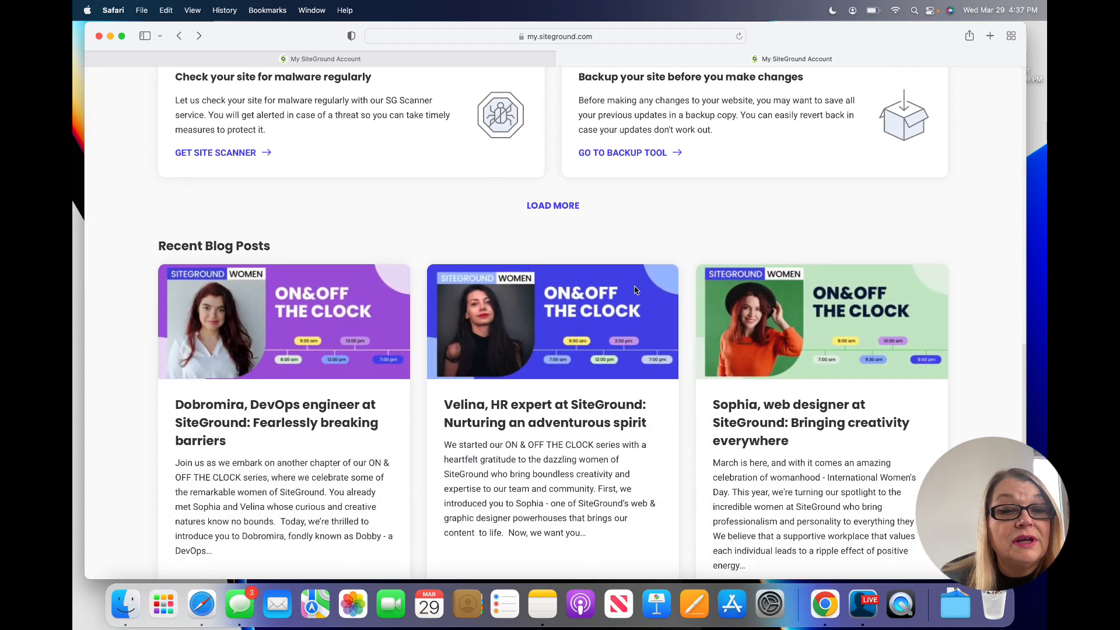
pyautogui.scroll(13, 556, 290)
pyautogui.scroll(8, 556, 290)
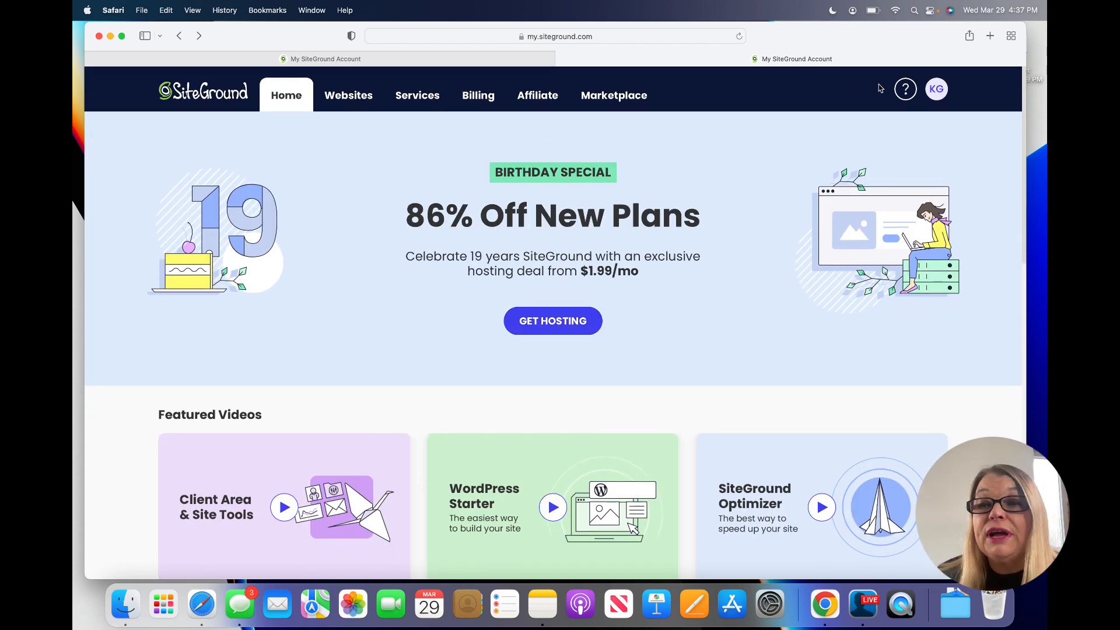
pyautogui.click(936, 91)
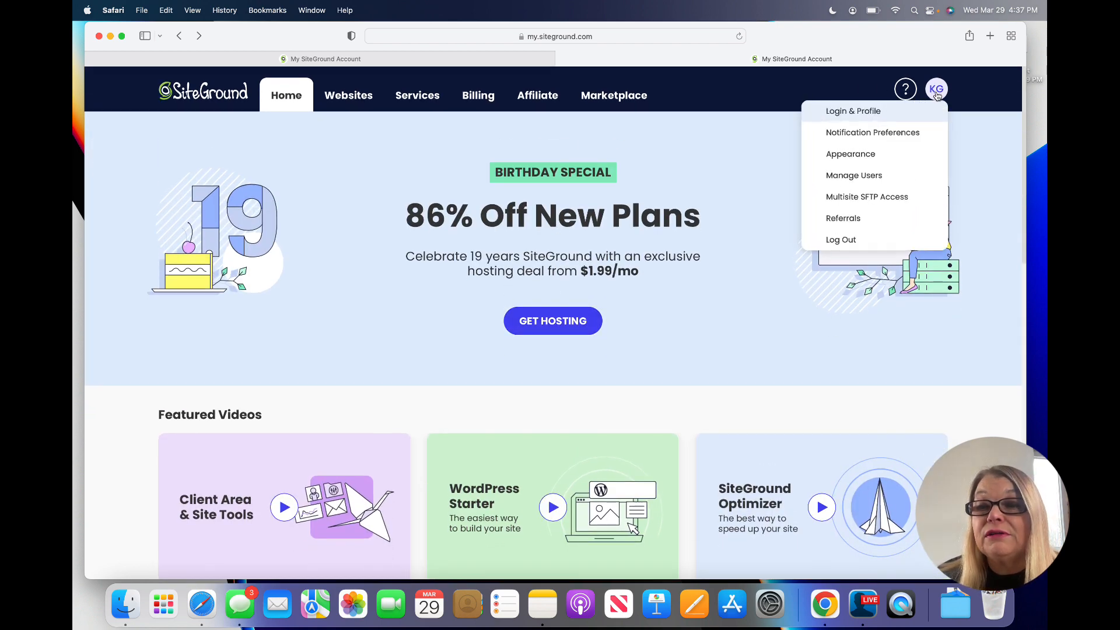
pyautogui.click(736, 138)
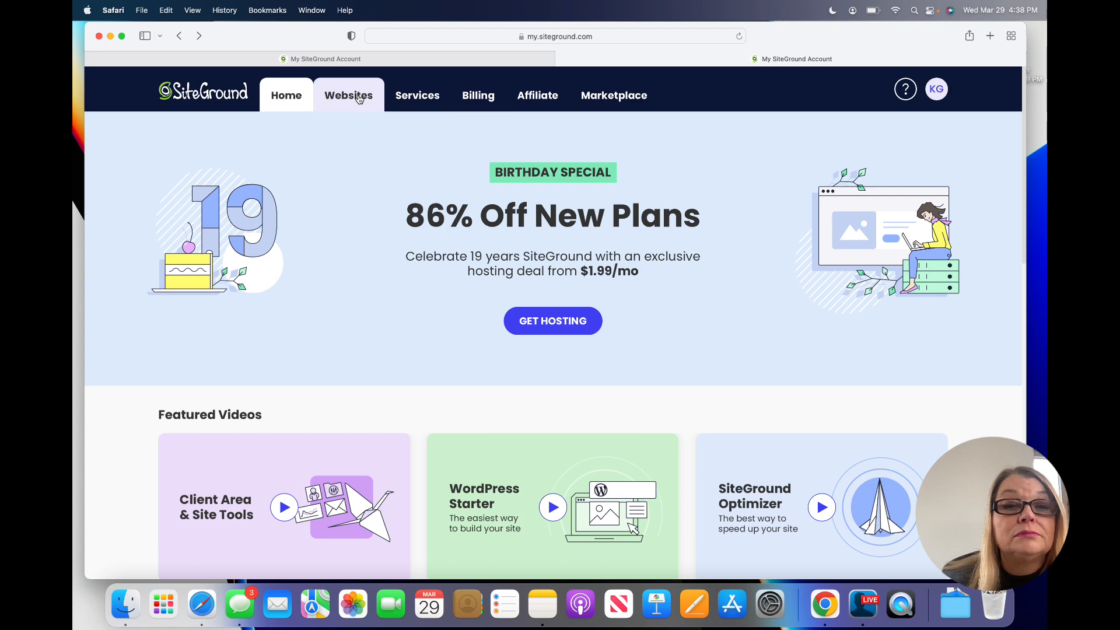
# Browse the Services, Billing, Affiliate and Marketplace sections of the account.
pyautogui.click(416, 99)
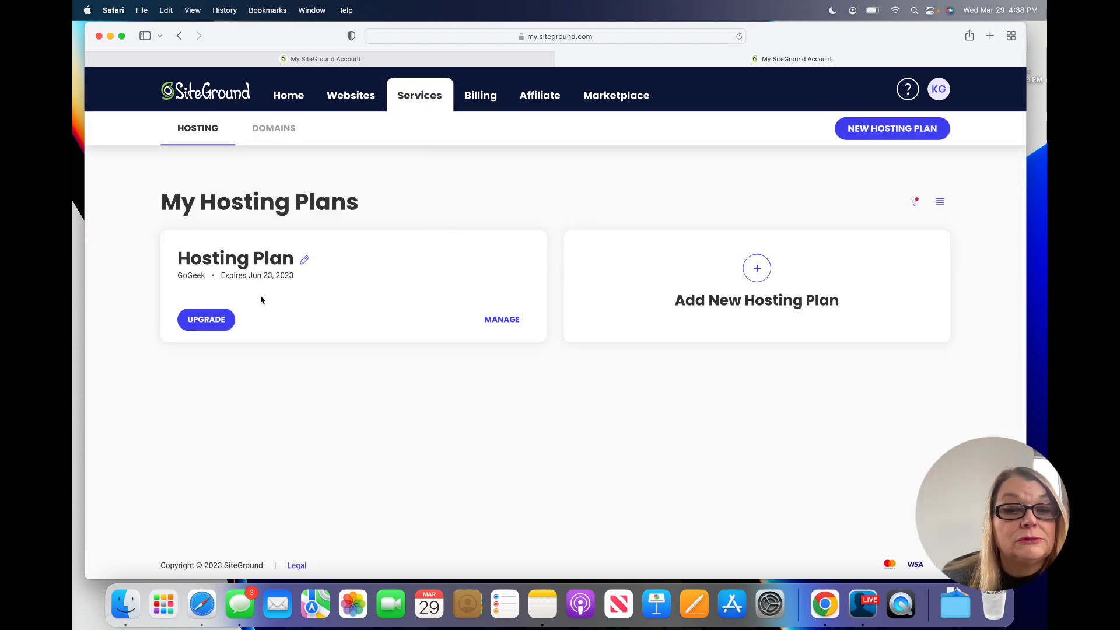
pyautogui.click(495, 104)
pyautogui.click(540, 98)
pyautogui.click(587, 98)
pyautogui.scroll(-5, 409, 233)
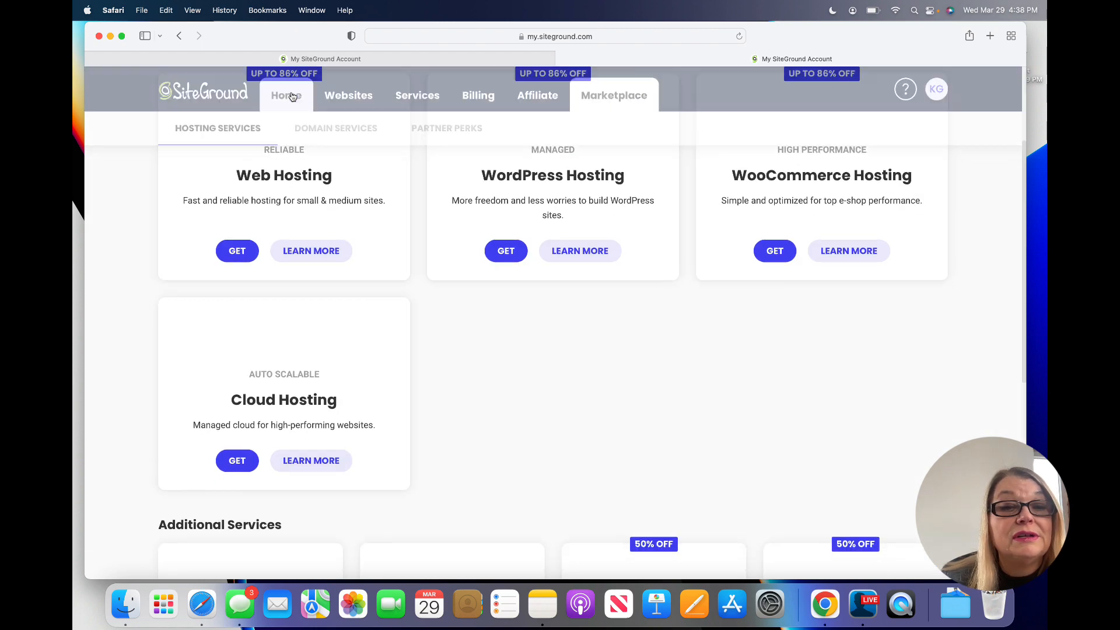
# Return to the account Home, then view the Websites list of hosted domains.
pyautogui.click(290, 95)
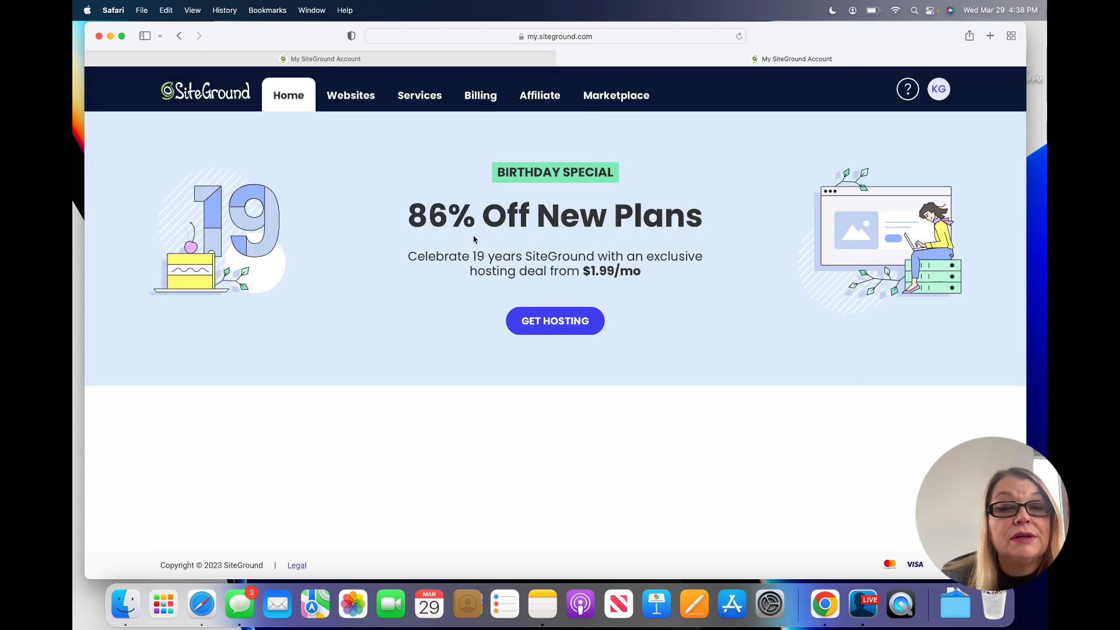
pyautogui.click(351, 97)
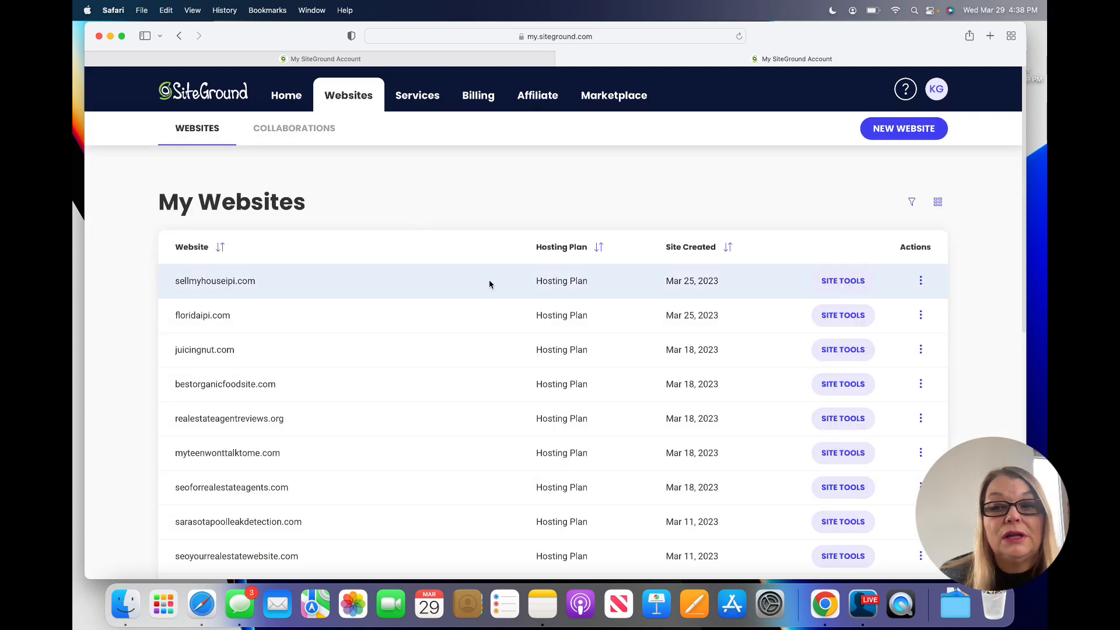
pyautogui.scroll(-10, 520, 311)
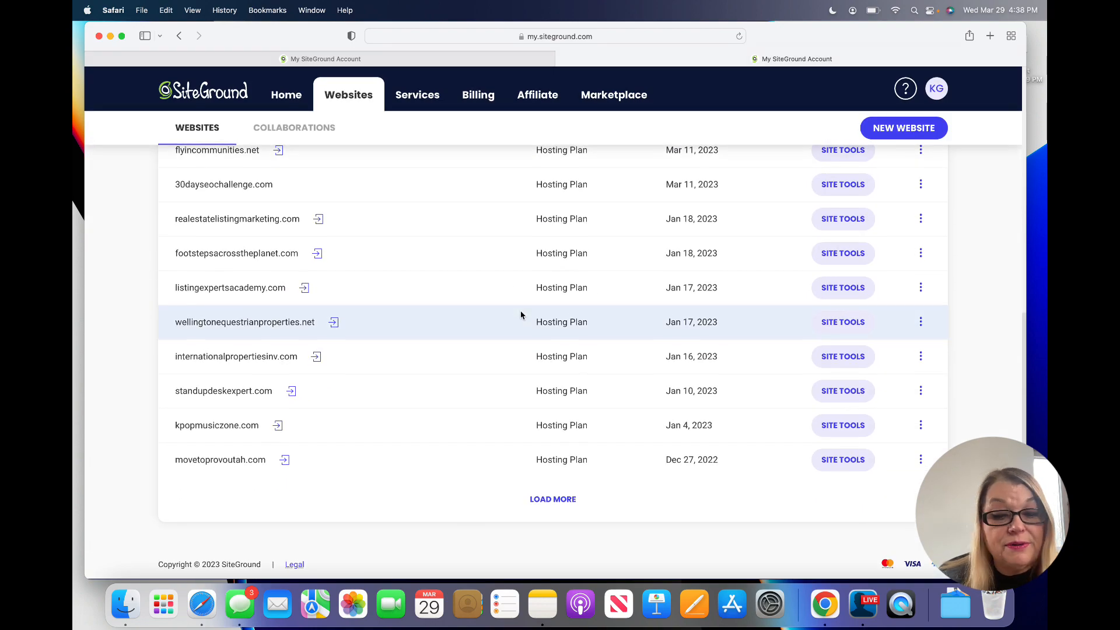
pyautogui.scroll(10, 521, 315)
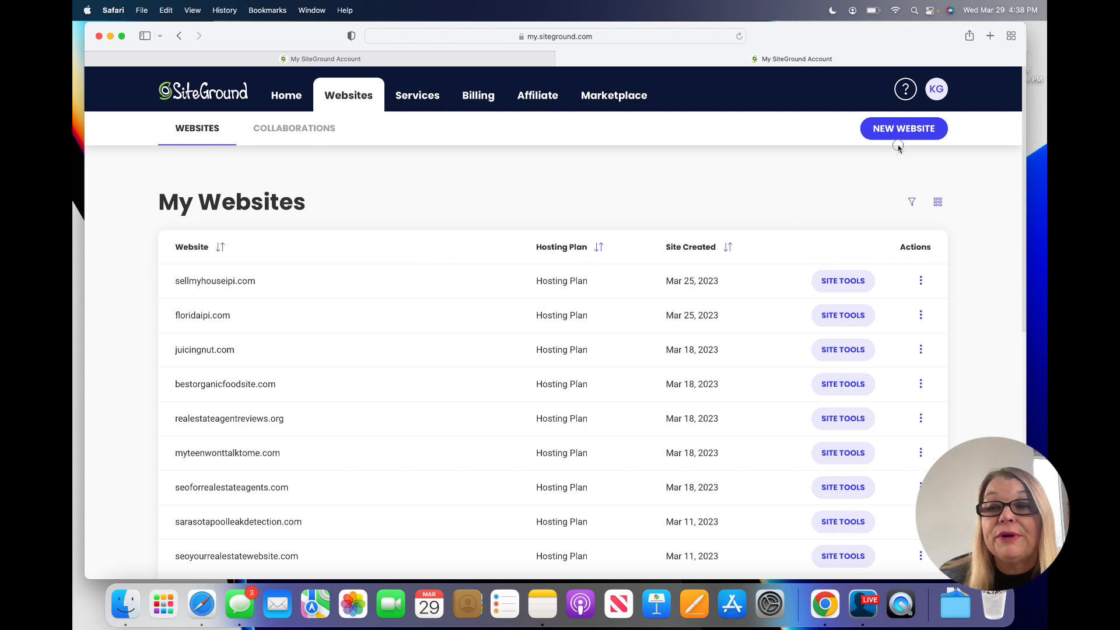
# Start a new website and choose the Existing Domain option.
pyautogui.click(924, 129)
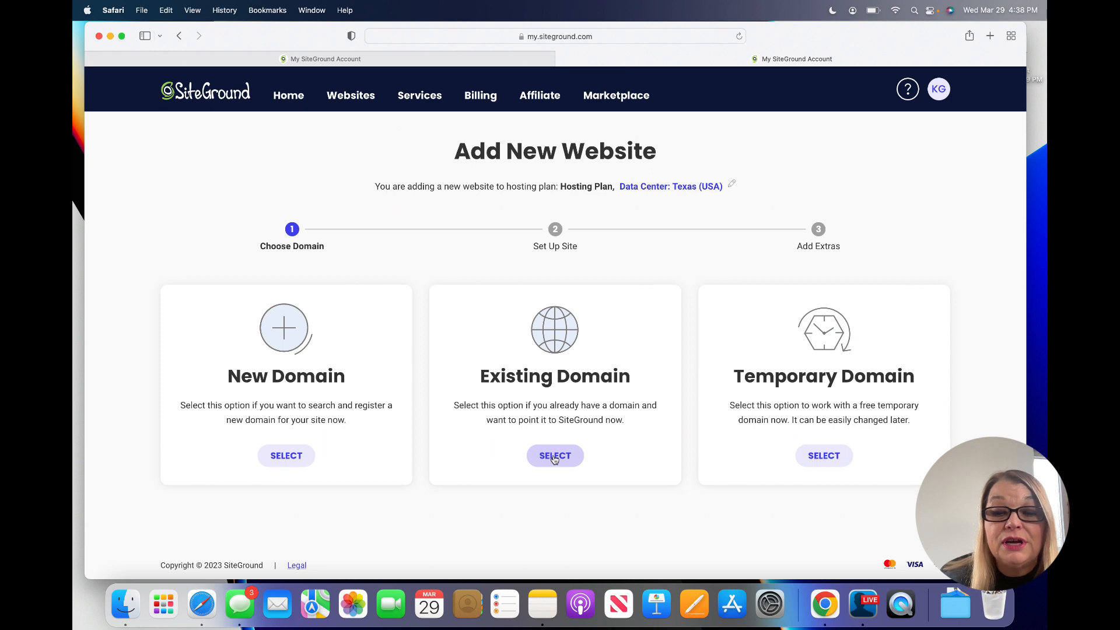
pyautogui.click(554, 457)
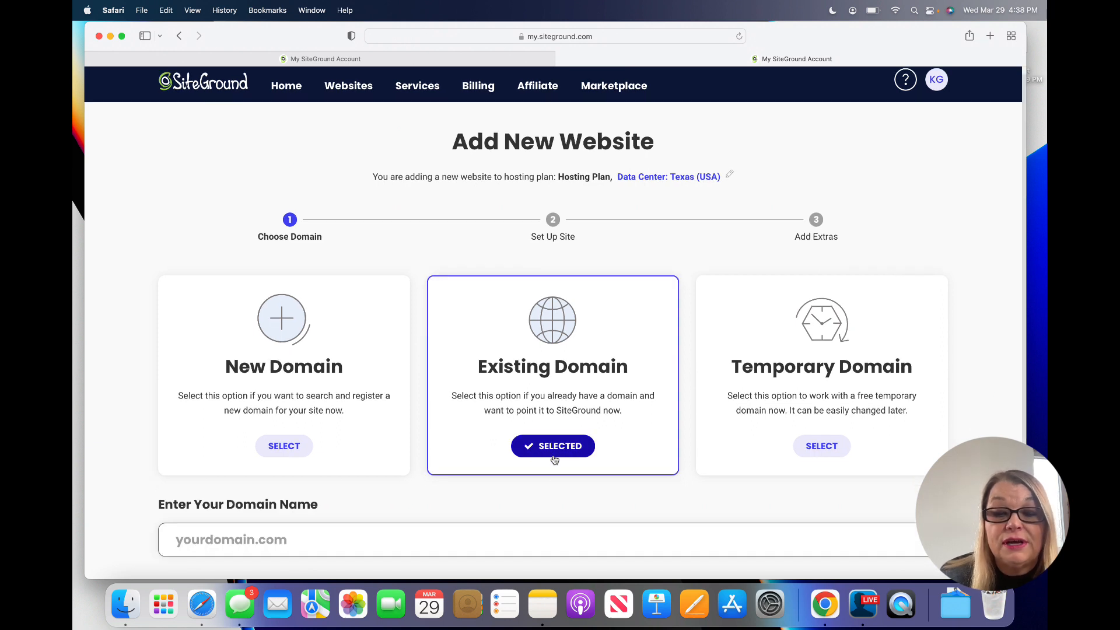
pyautogui.scroll(-5, 555, 459)
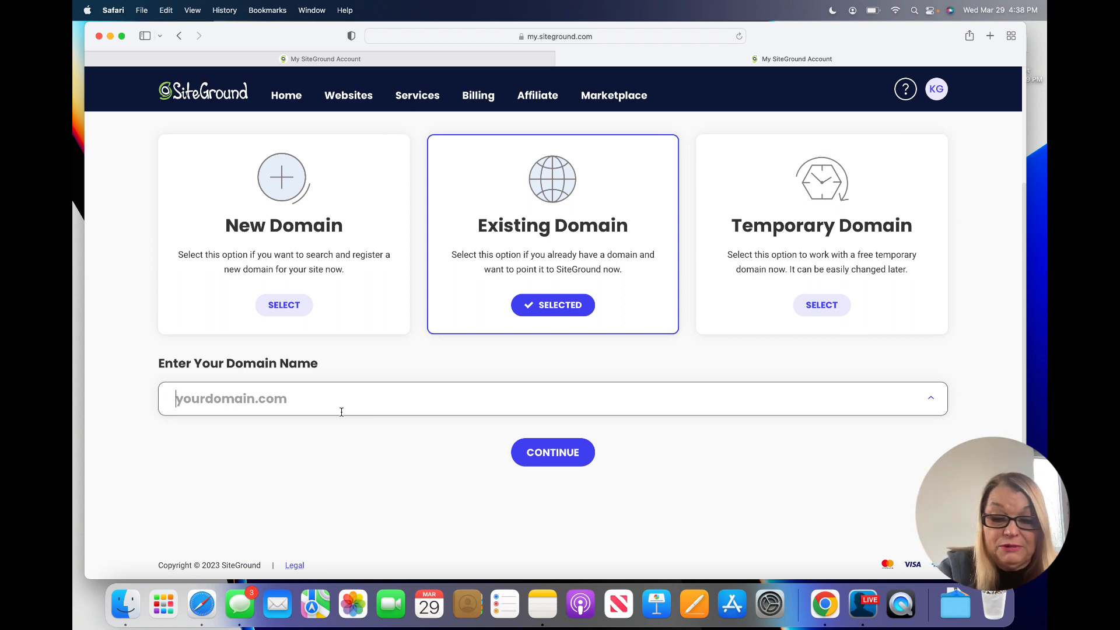
# Enter utahvalleyrealestateforsale.com as the existing domain and continue to site setup.
pyautogui.write('utahval')
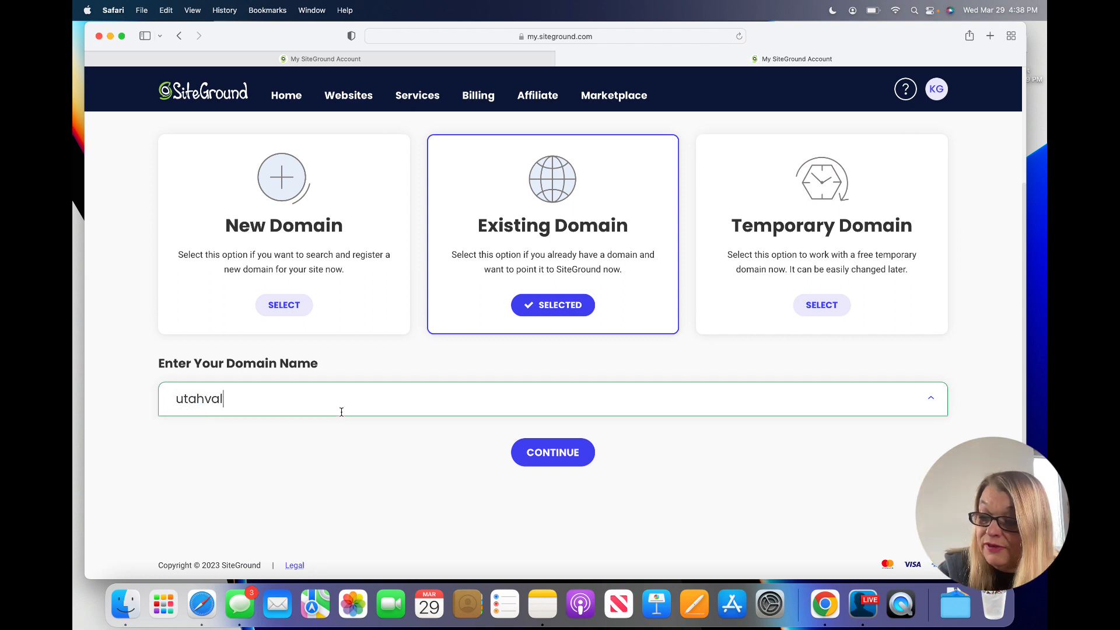
pyautogui.write('ley')
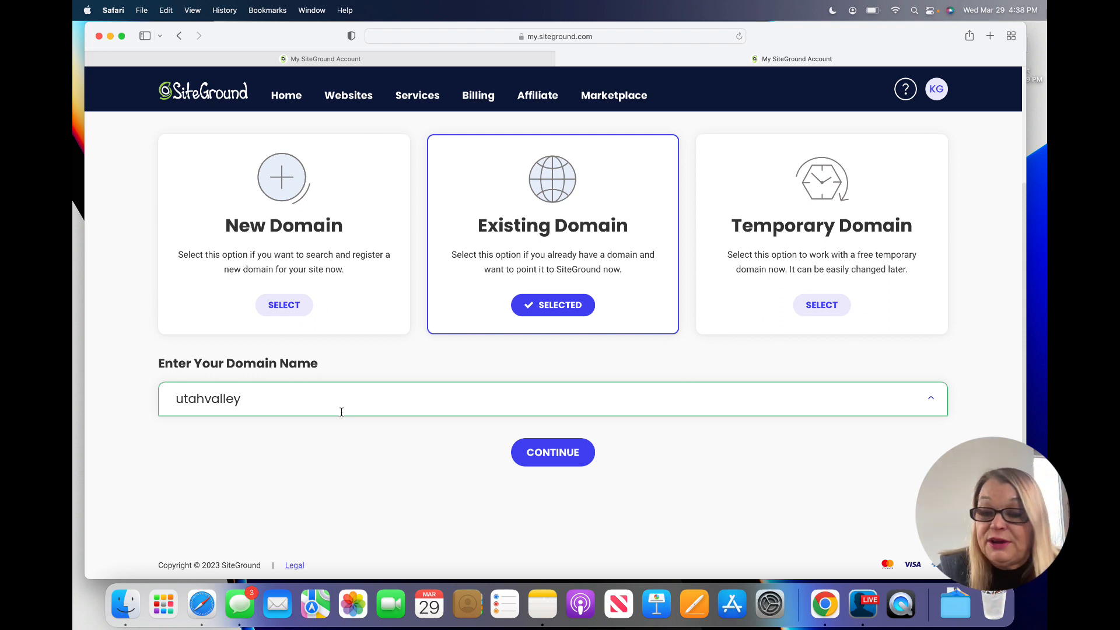
pyautogui.write('reast')
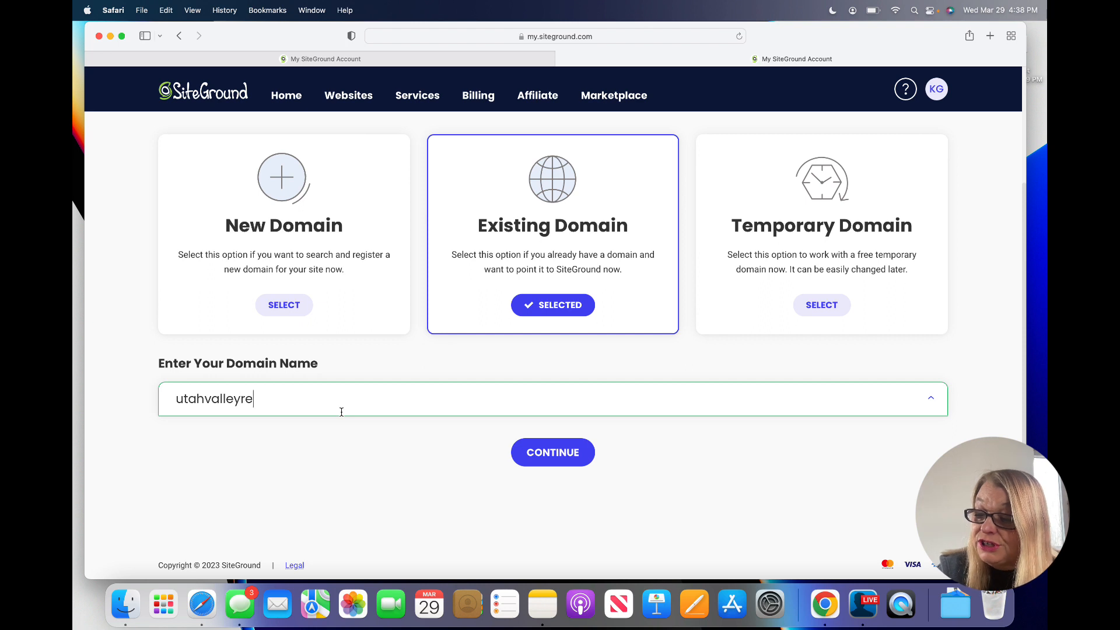
pyautogui.press('BackSpace')
pyautogui.press('BackSpace')
pyautogui.write('les')
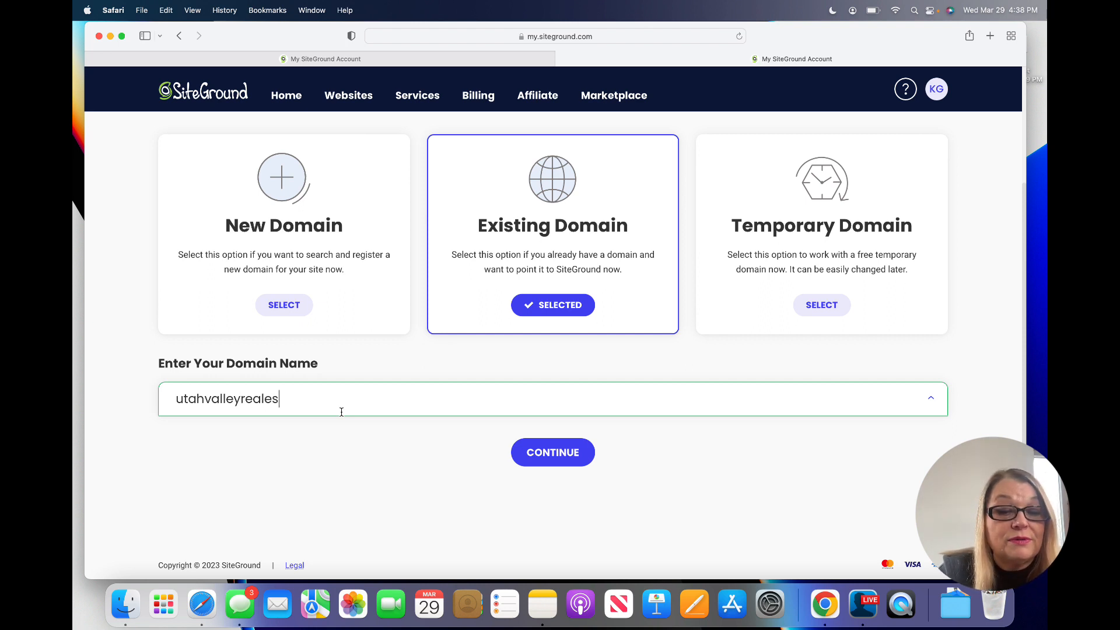
pyautogui.write('tateforsale.com')
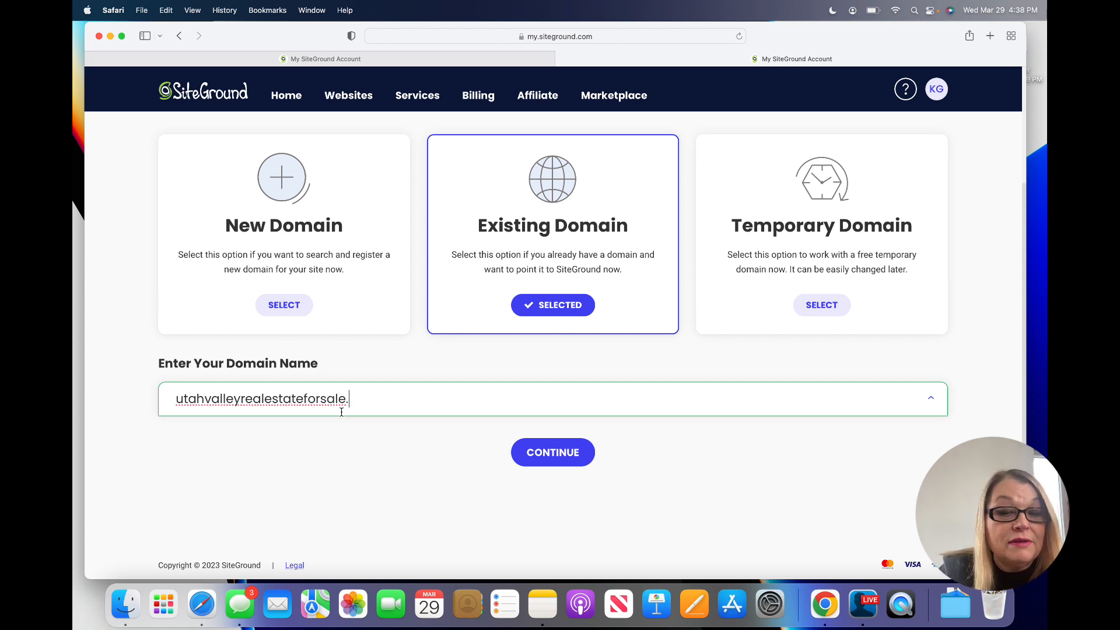
pyautogui.click(540, 454)
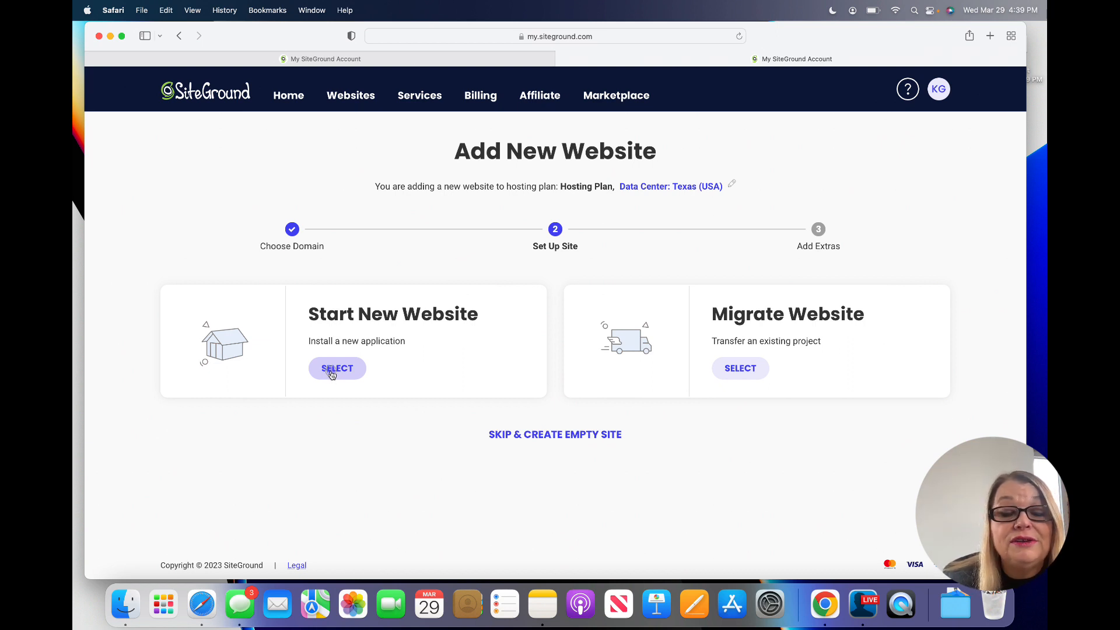
# Choose Start New Website with WordPress as the application to install.
pyautogui.click(331, 375)
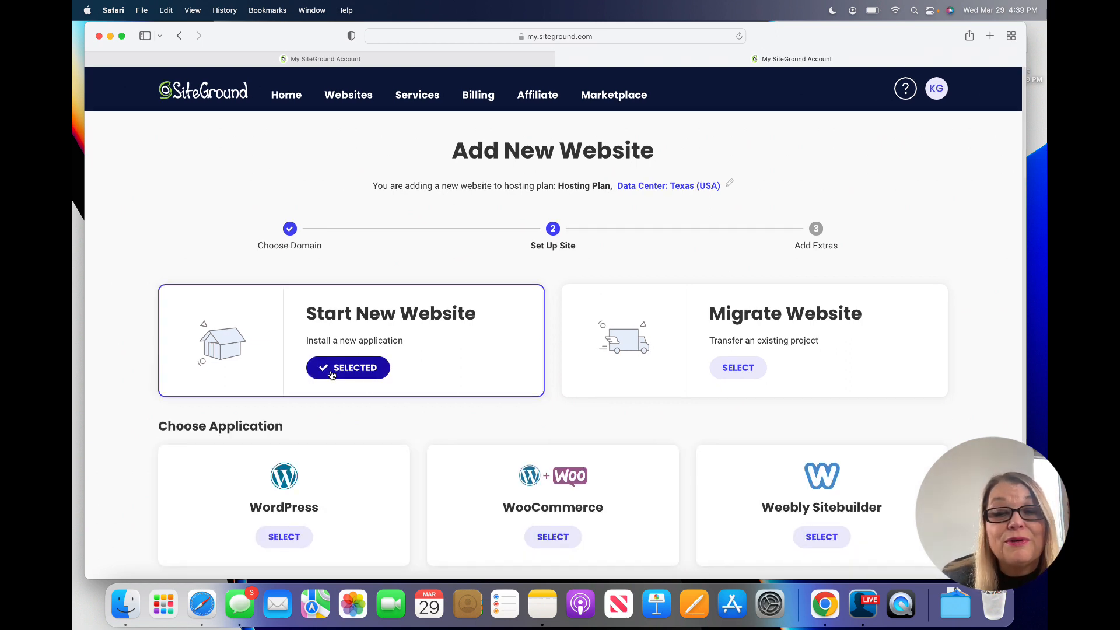
pyautogui.scroll(-3, 330, 375)
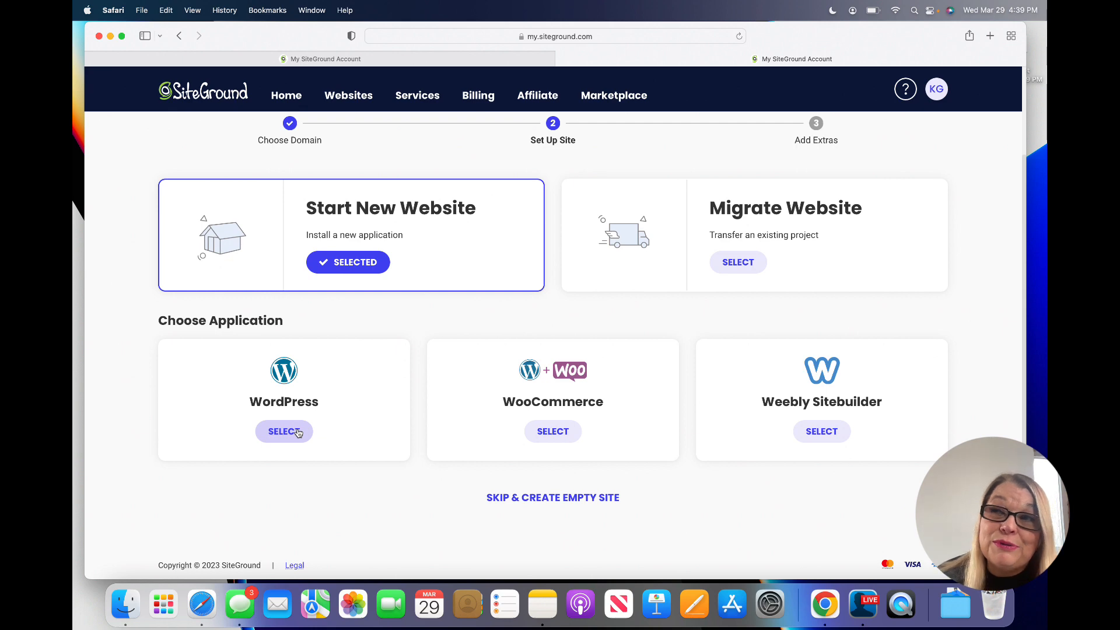
pyautogui.click(296, 431)
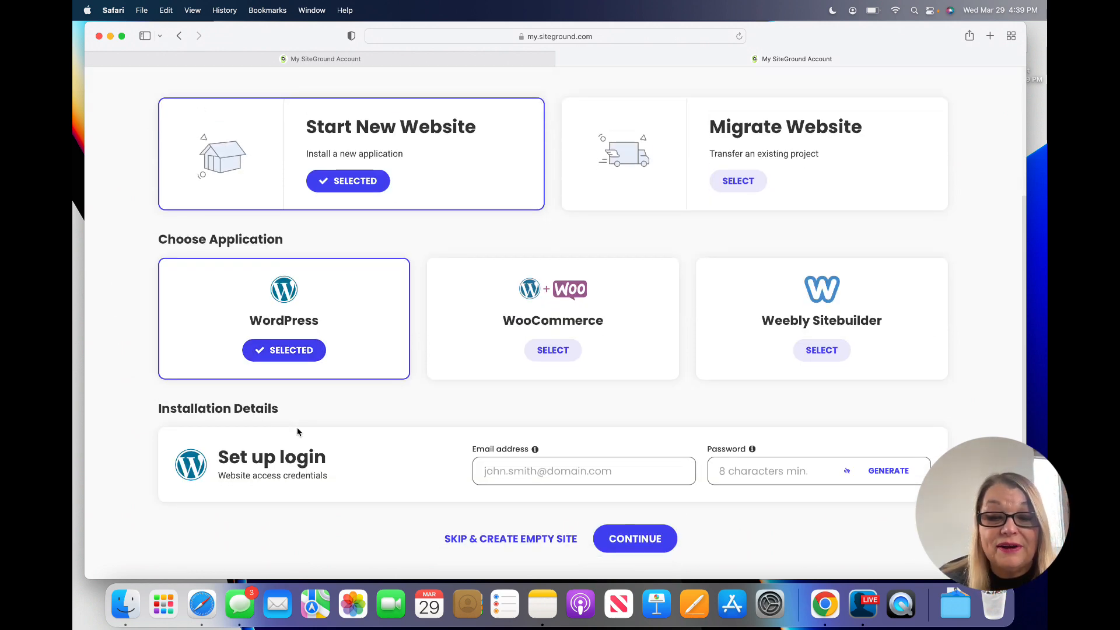
pyautogui.scroll(-2, 297, 431)
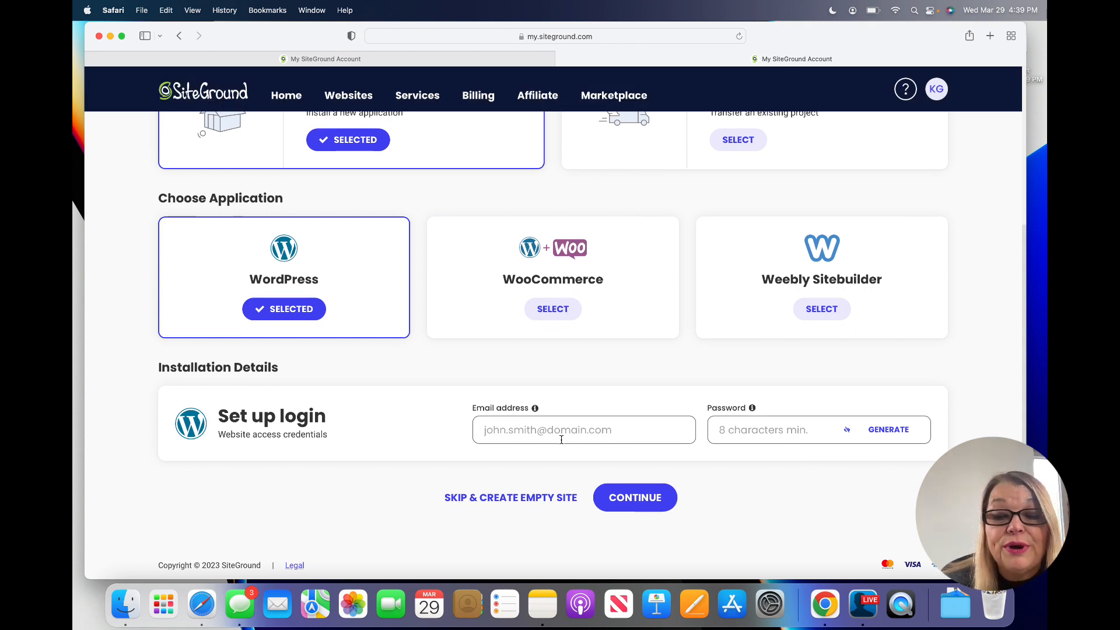
pyautogui.scroll(3, 561, 439)
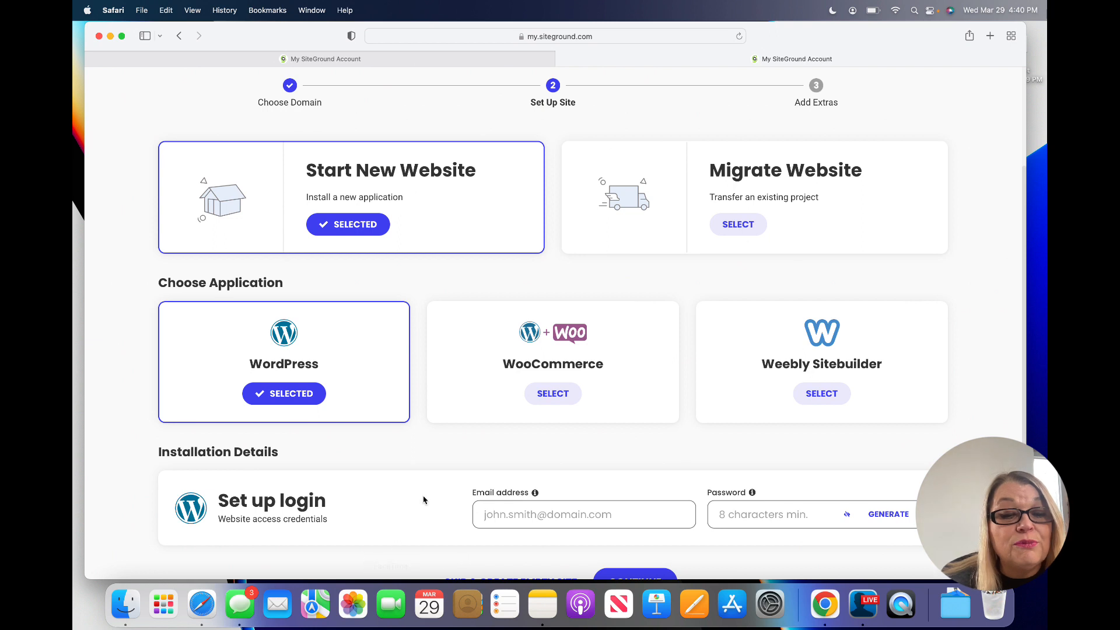
pyautogui.scroll(-3, 424, 499)
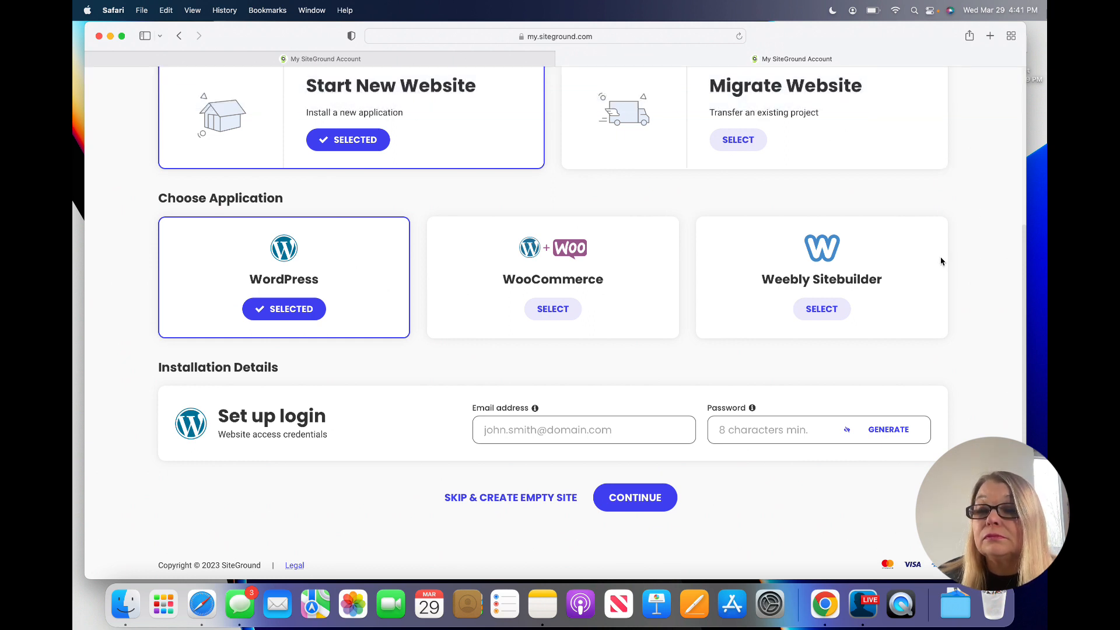
# Dismiss the AutoFill prompt and enter the account's e-mail address as the admin login email.
pyautogui.click(557, 430)
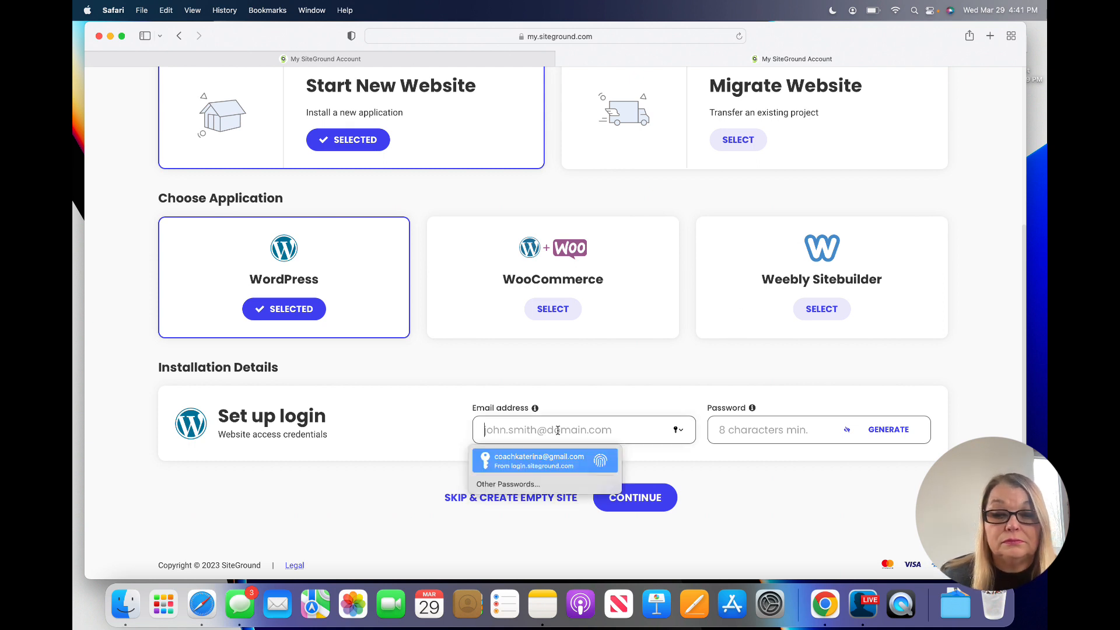
pyautogui.click(554, 465)
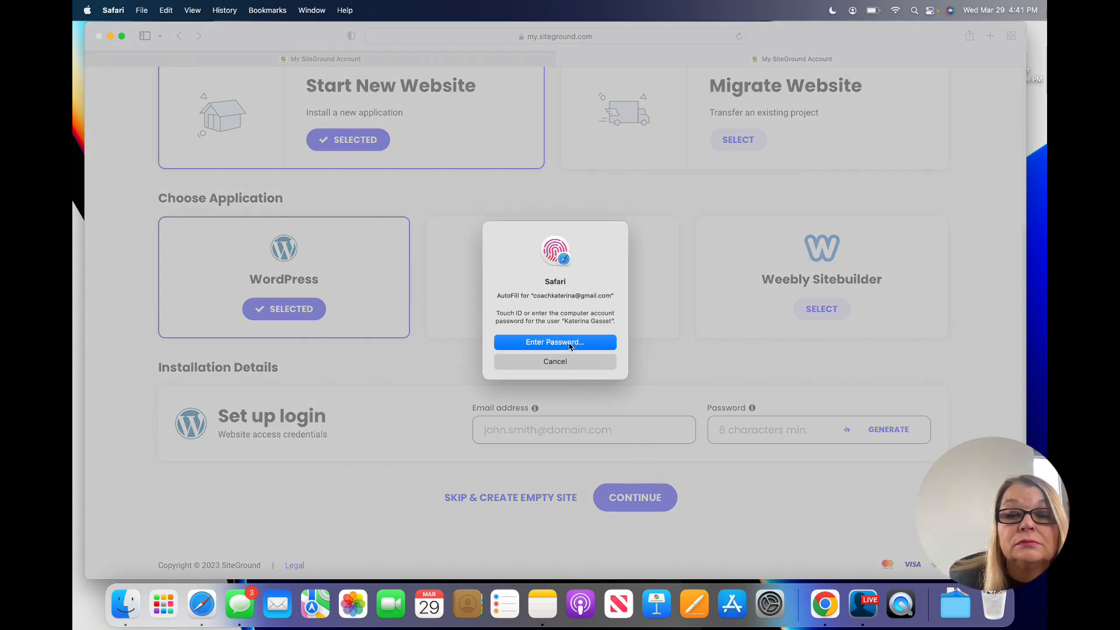
pyautogui.click(562, 363)
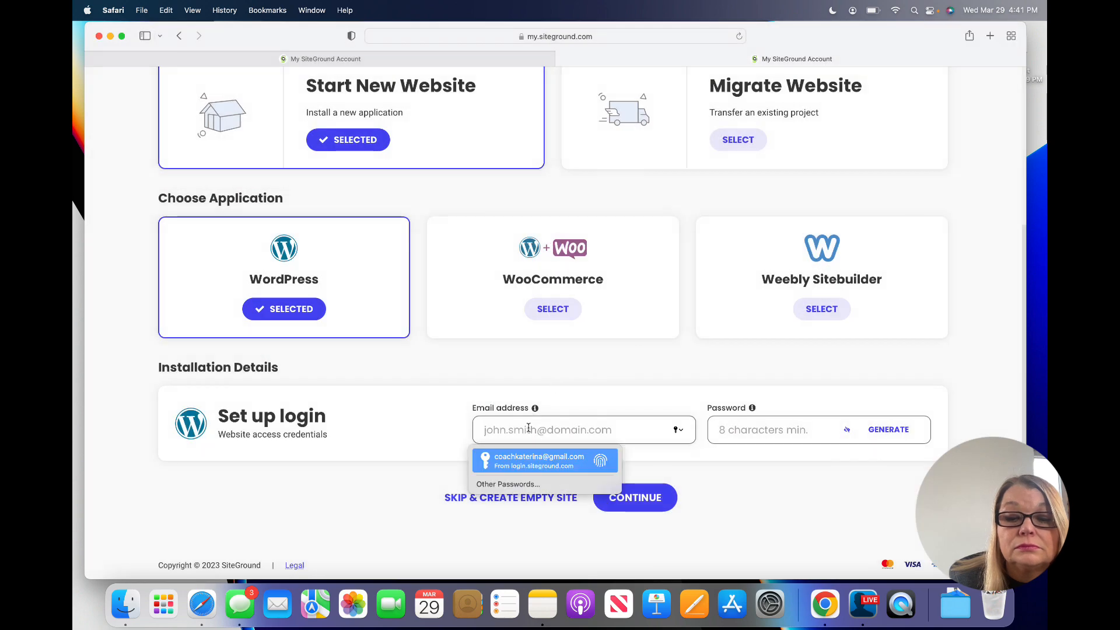
pyautogui.write('co')
pyautogui.press('BackSpace')
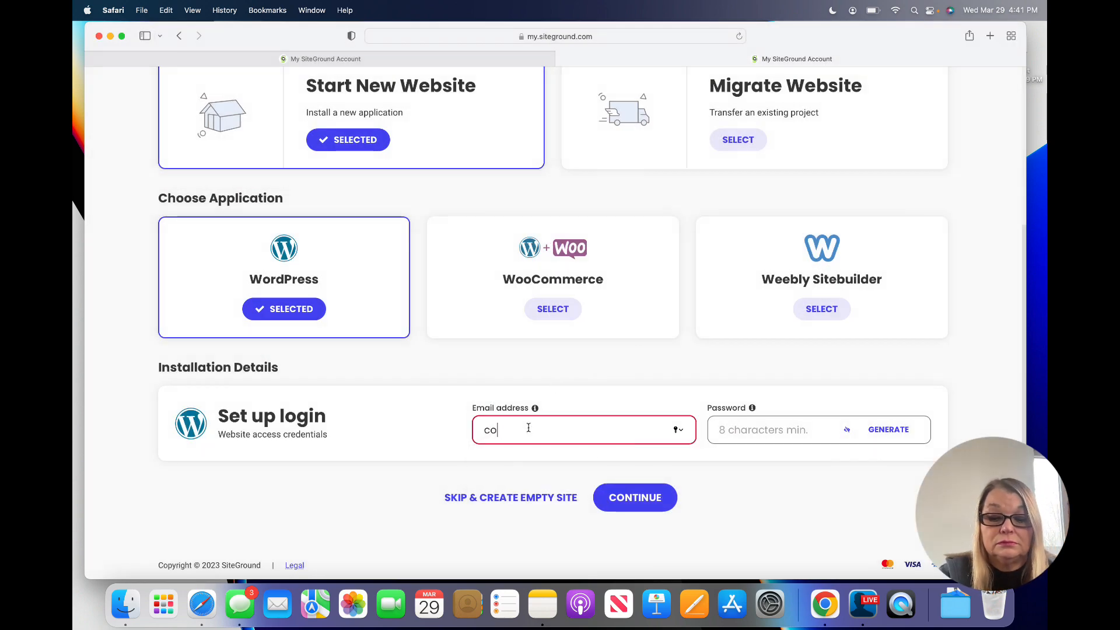
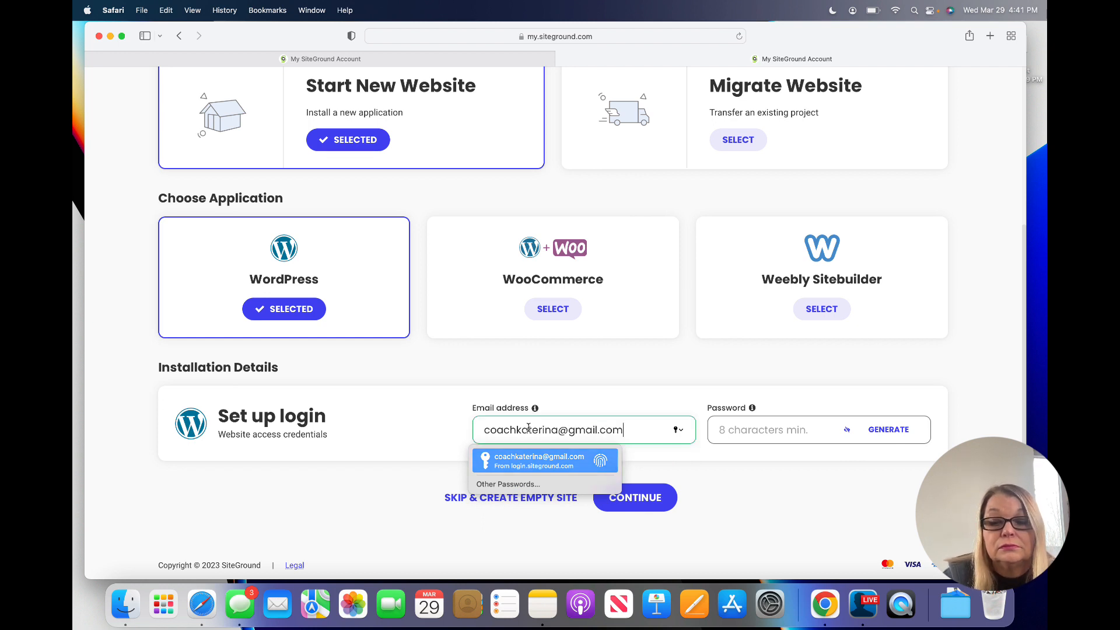
pyautogui.click(723, 429)
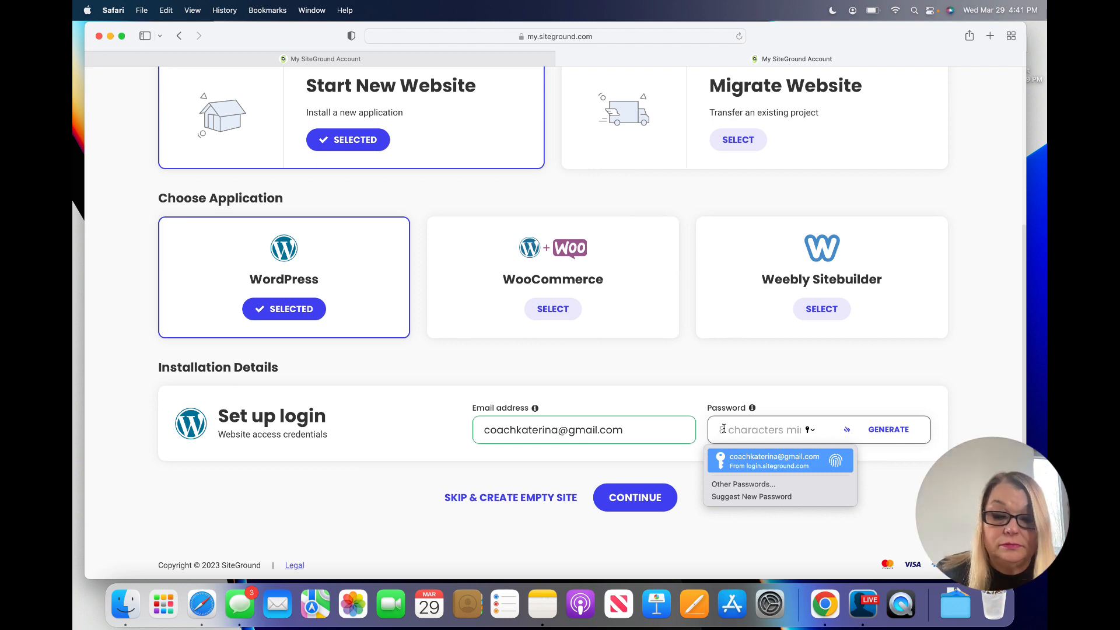
# Enter a strong admin password and continue to the Add Extras step.
pyautogui.write('a')
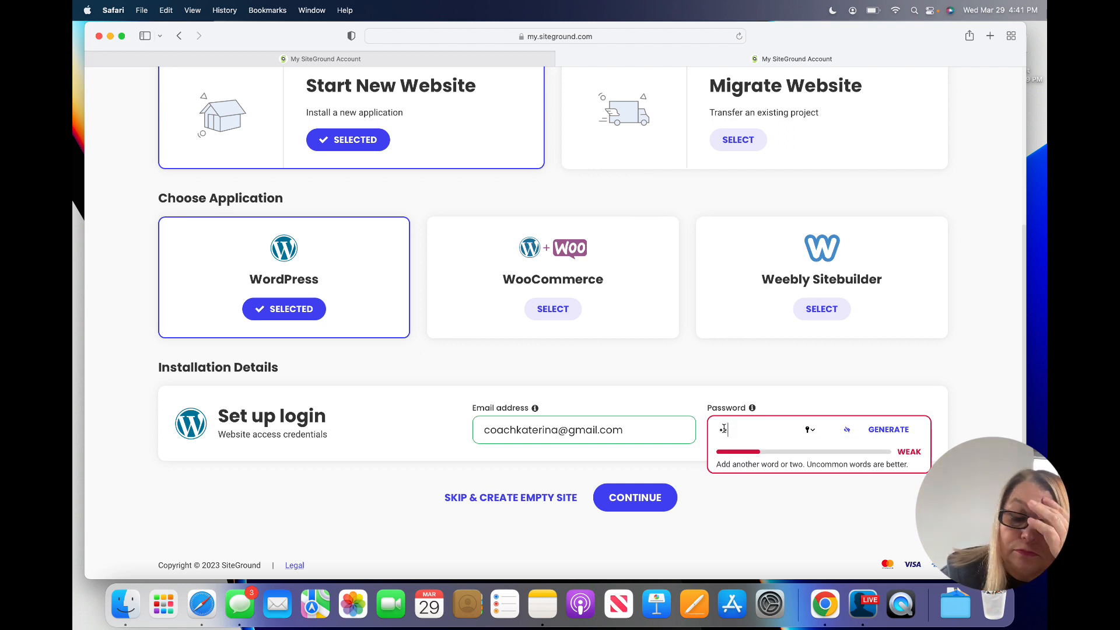
pyautogui.press('BackSpace')
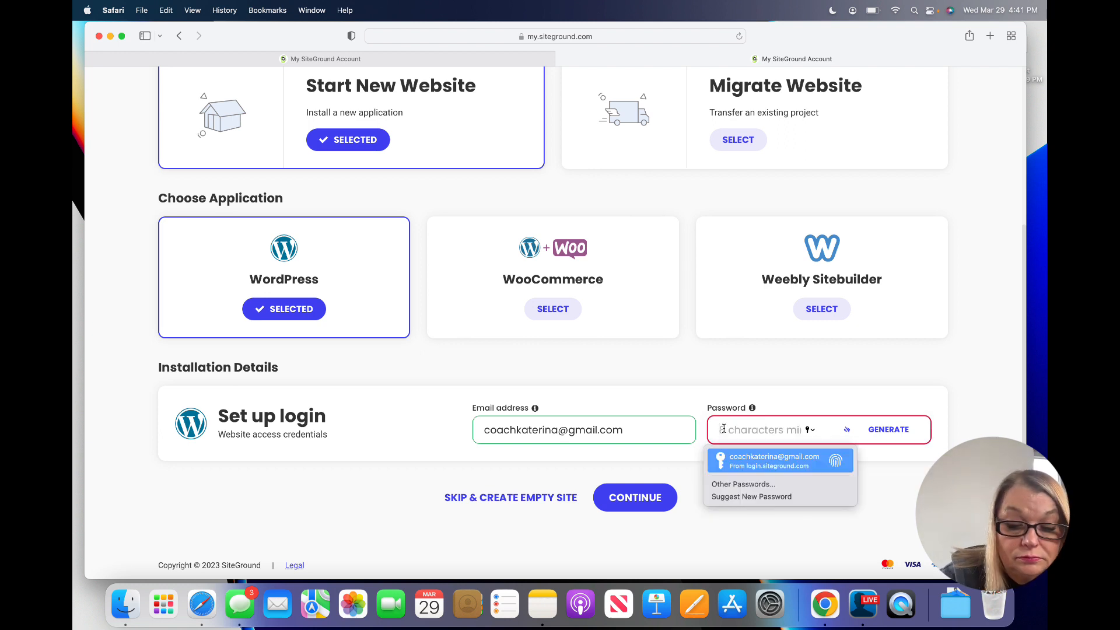
pyautogui.write('•••••••')
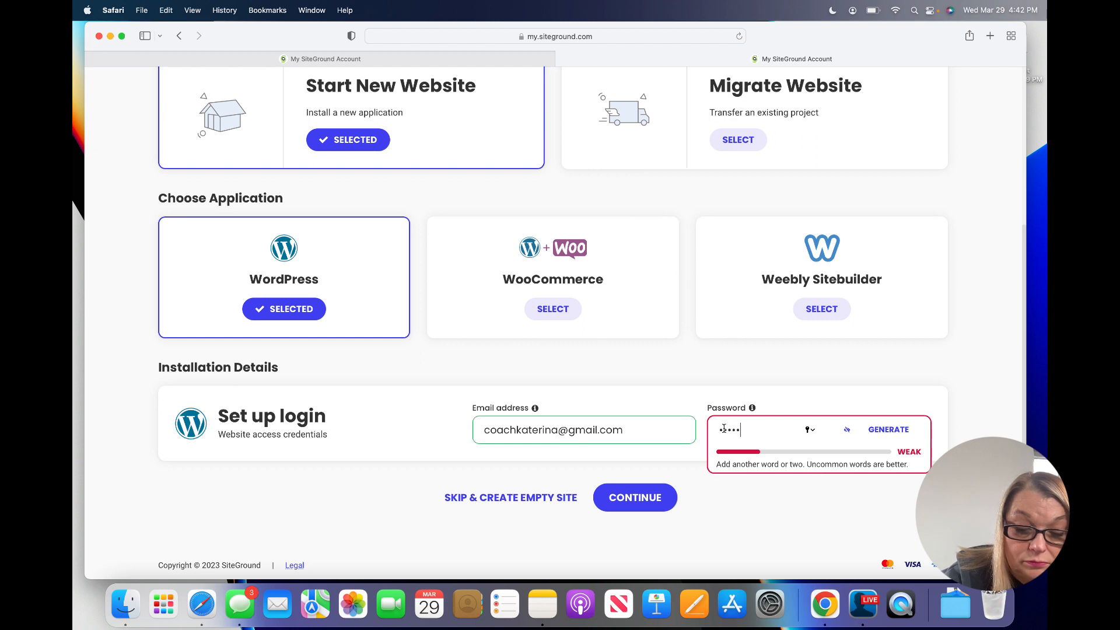
pyautogui.write('••••••')
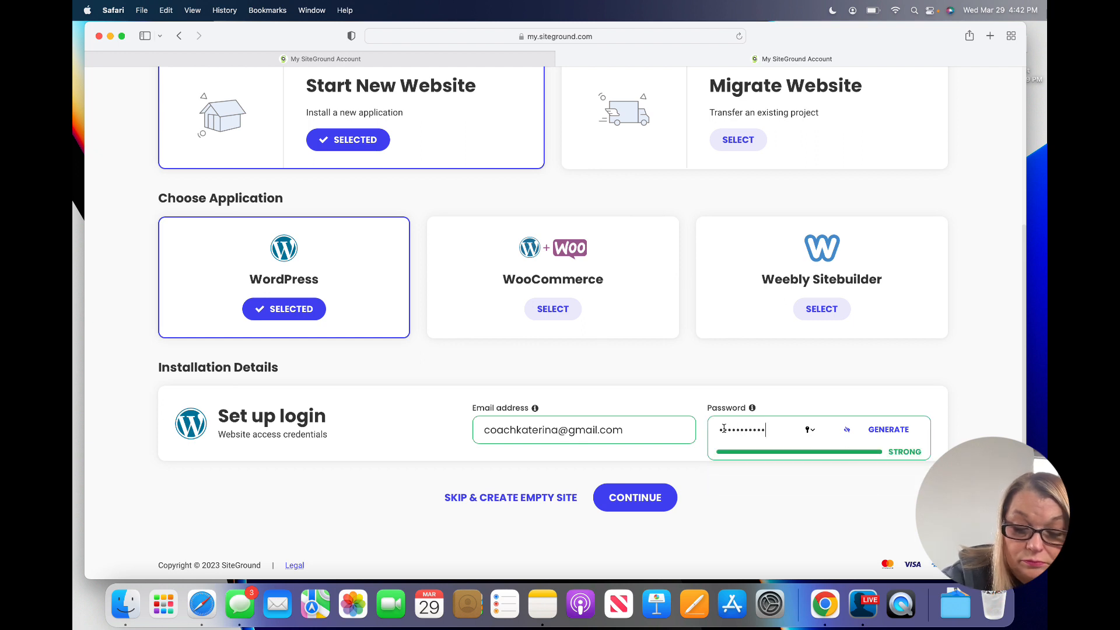
pyautogui.write('•')
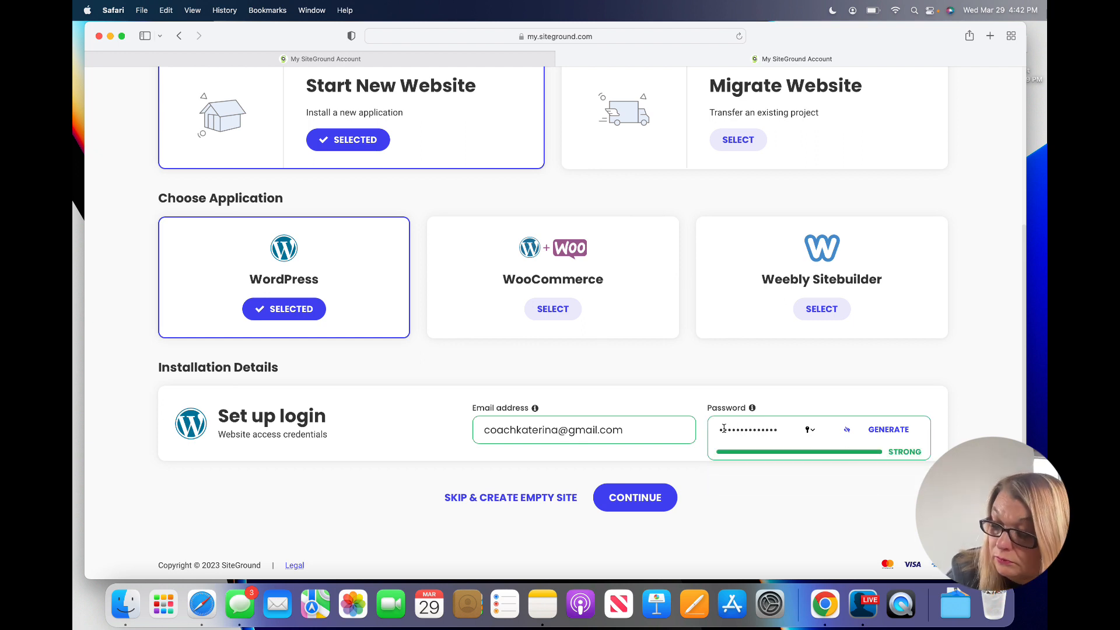
pyautogui.write('••••')
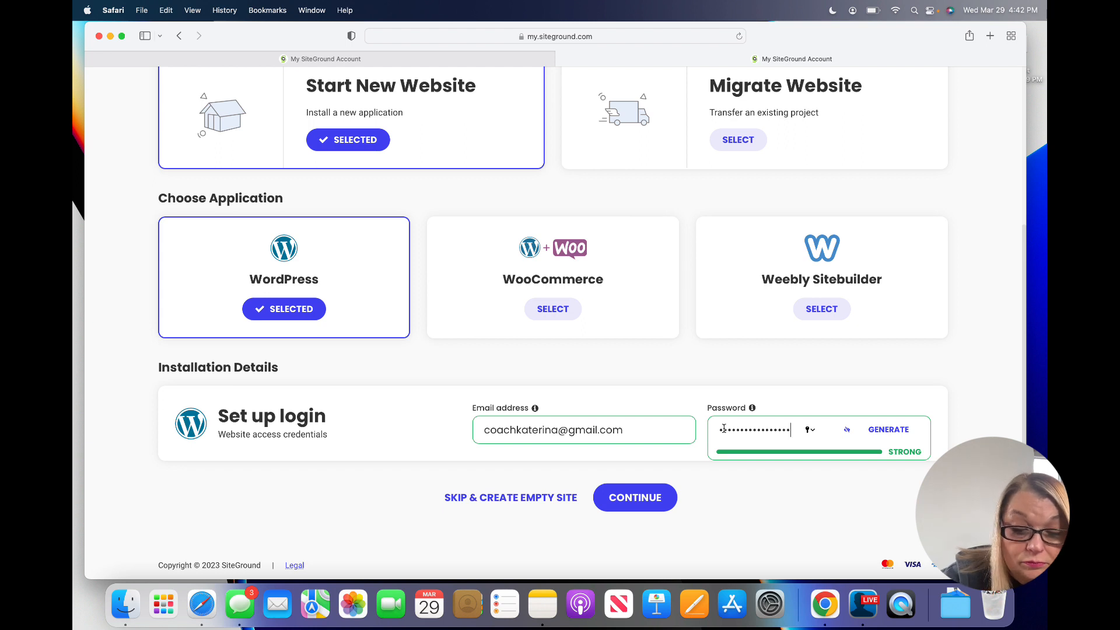
pyautogui.write('•')
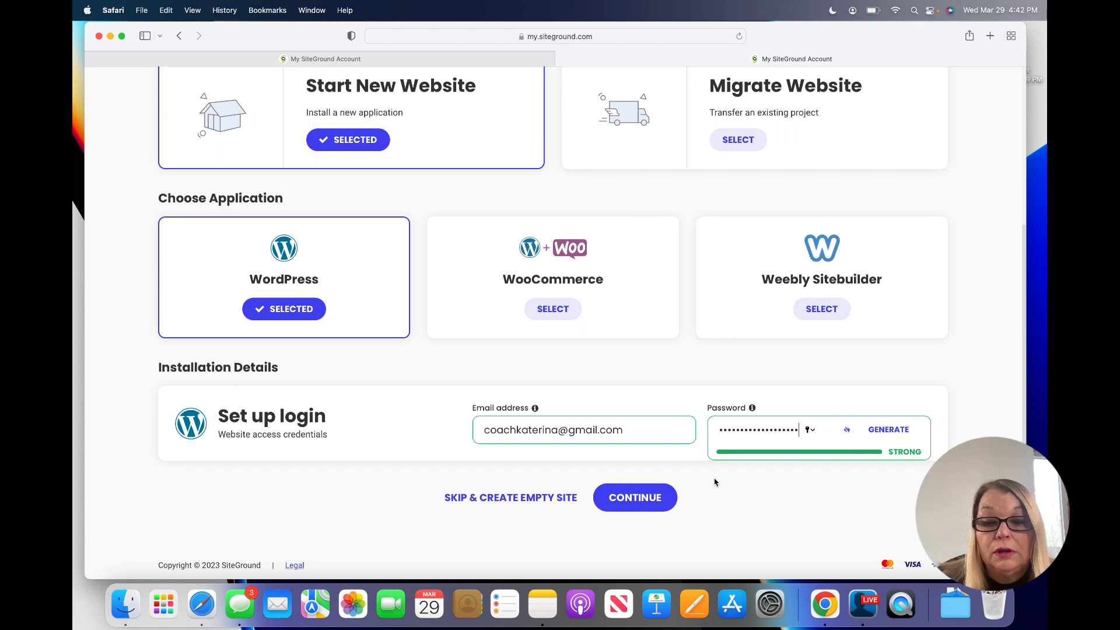
pyautogui.click(661, 504)
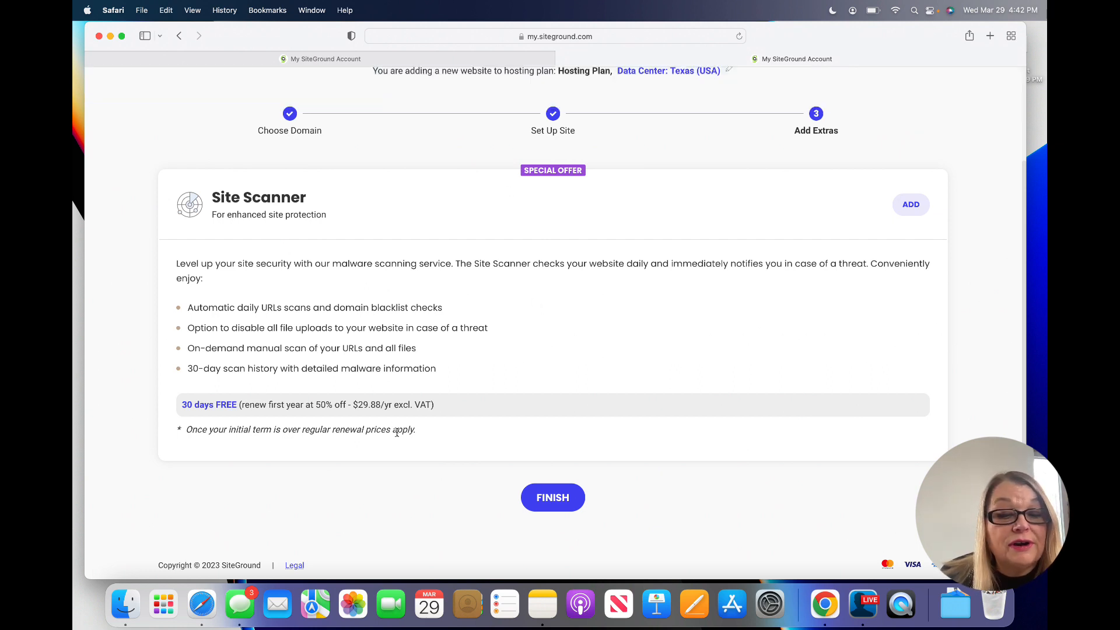
# Skip the Site Scanner extra and finish the website setup.
pyautogui.scroll(-1, 396, 433)
pyautogui.scroll(3, 397, 433)
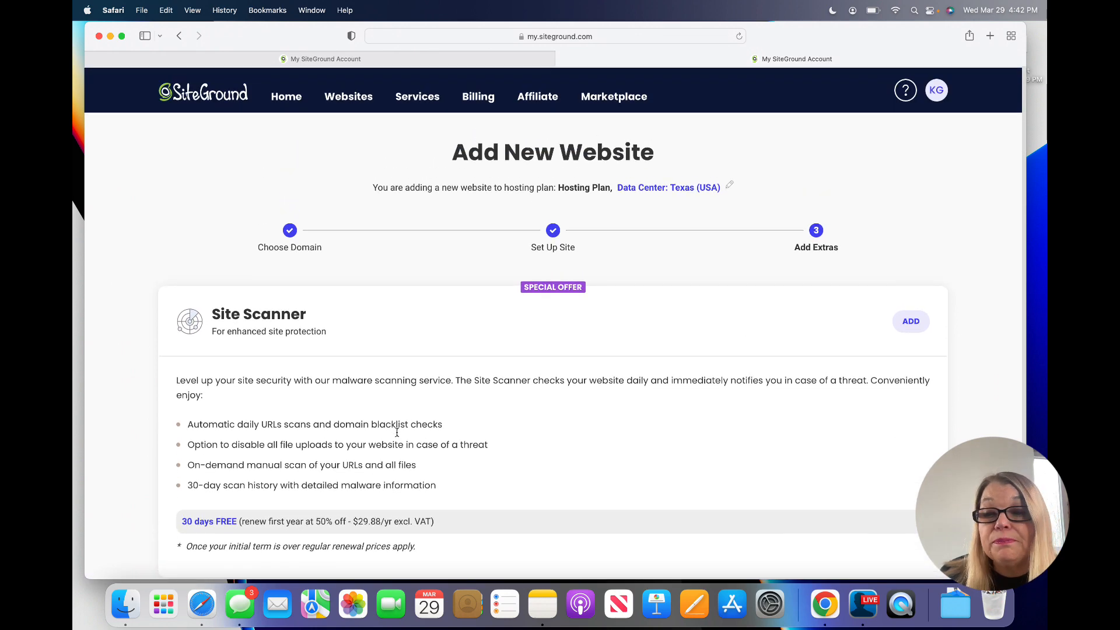
pyautogui.scroll(-3, 761, 370)
pyautogui.scroll(1, 735, 382)
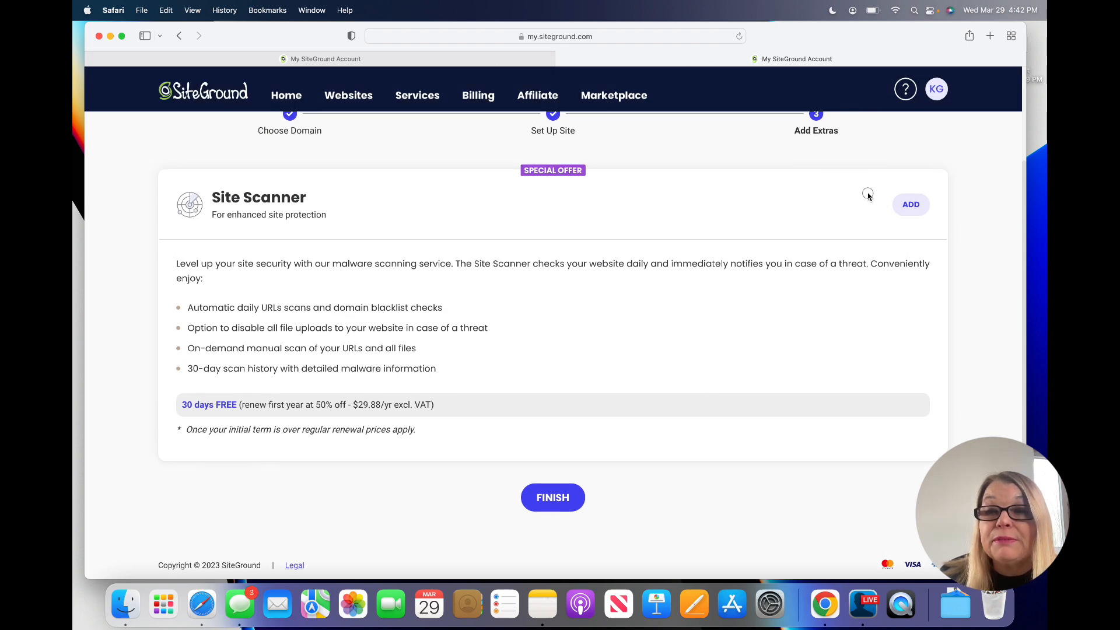
pyautogui.click(563, 504)
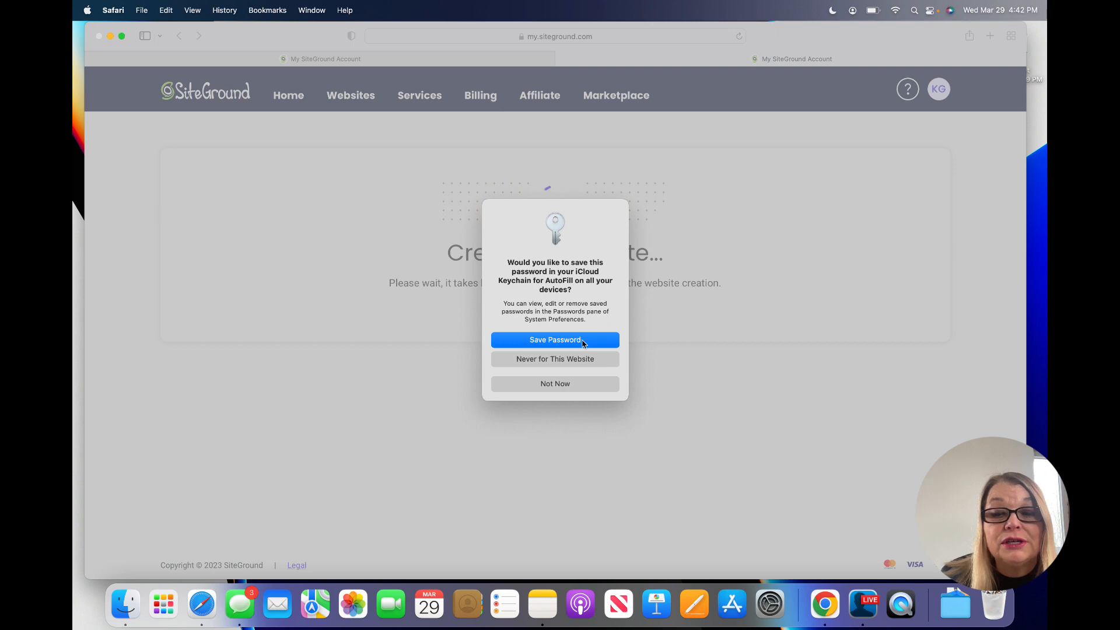
# Save the new site password in Safari, then log in to the utahvalleyrealestateforsale.com WordPress admin.
pyautogui.click(584, 342)
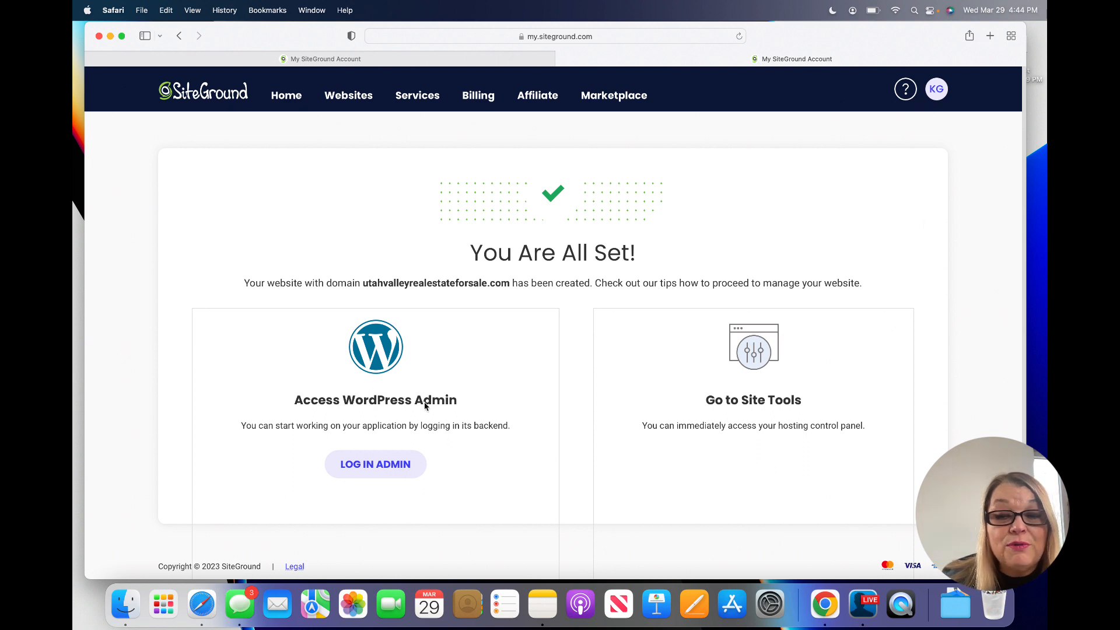
pyautogui.click(385, 465)
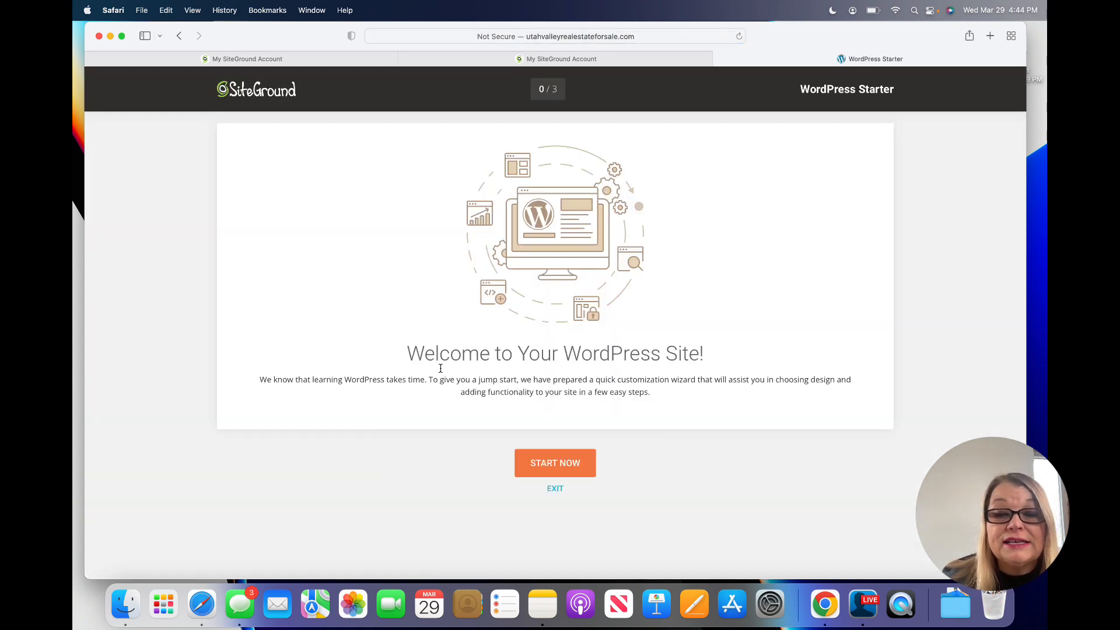
# Start the WordPress Starter wizard from the Welcome to Your WordPress Site page.
pyautogui.click(558, 462)
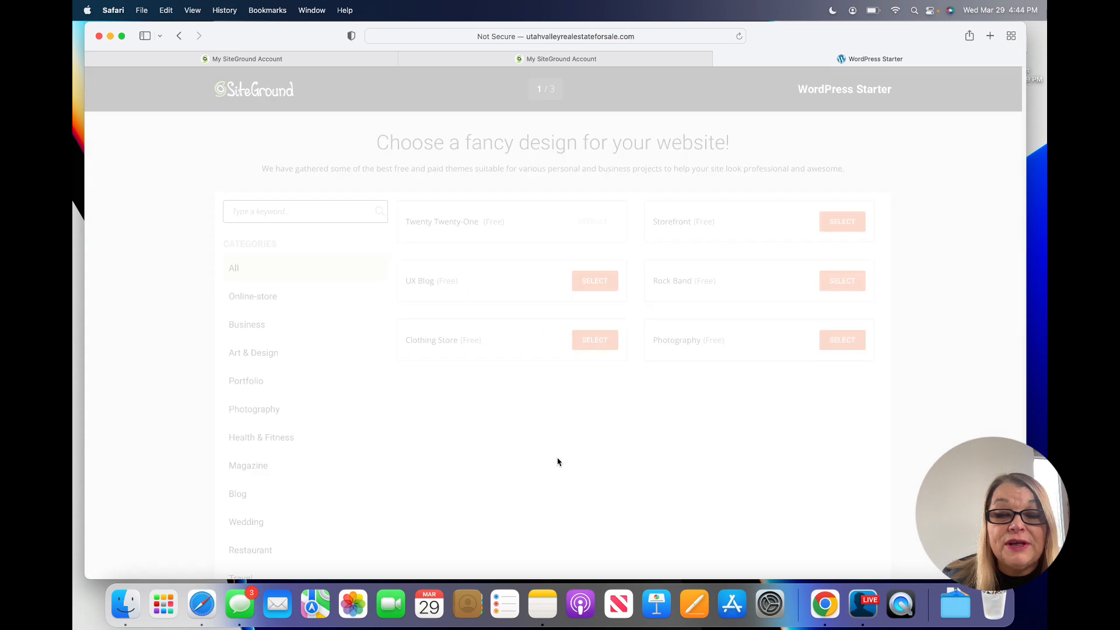